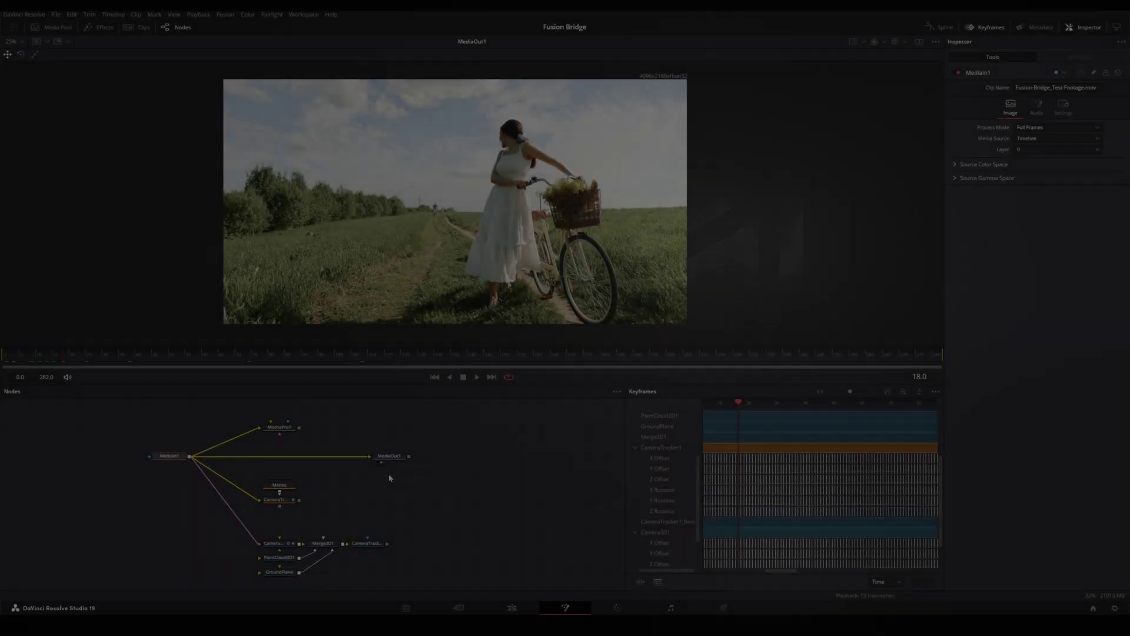
# View and select CameraTracker1, then scrub the footage to check its tracked points.
pyautogui.moveTo(384, 479); pyautogui.dragTo(353, 482)
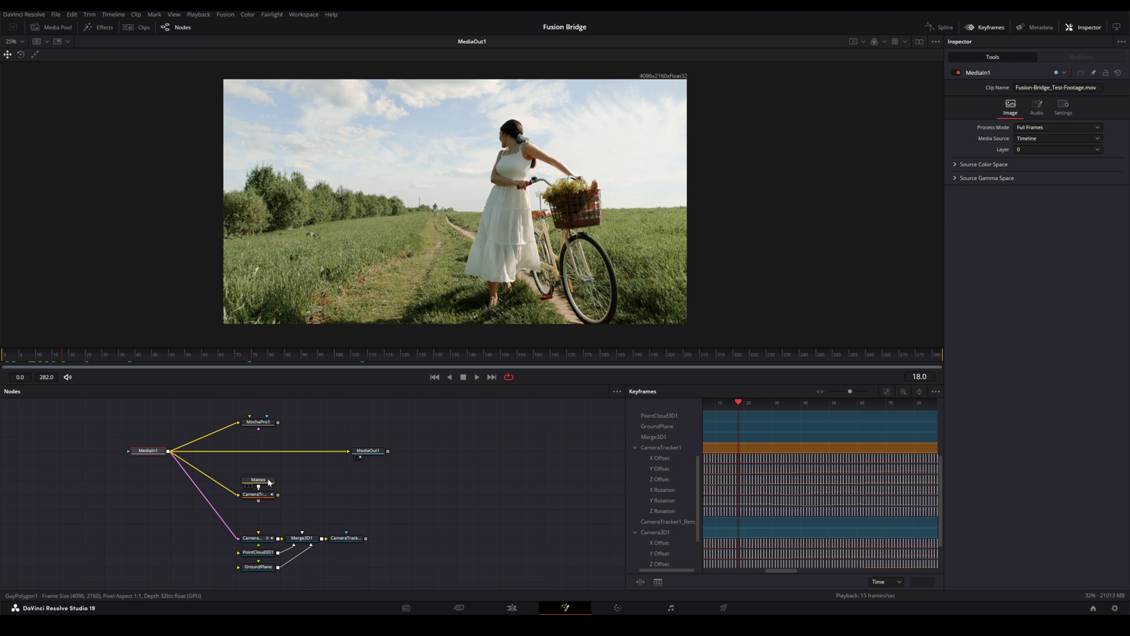
pyautogui.press('1')
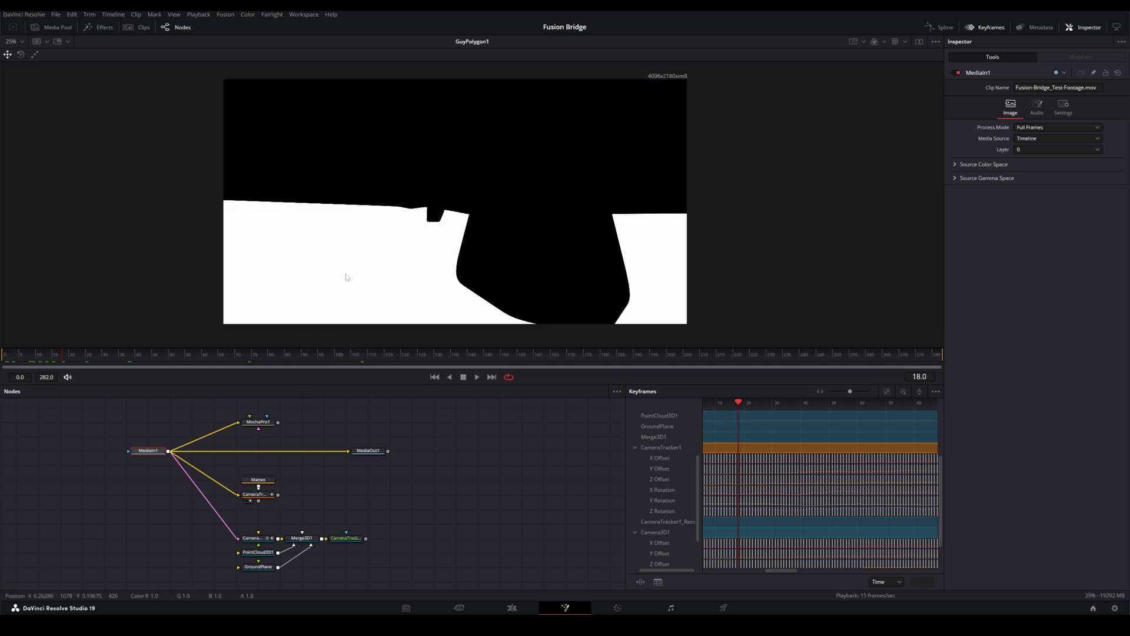
pyautogui.press('1')
pyautogui.click(265, 495)
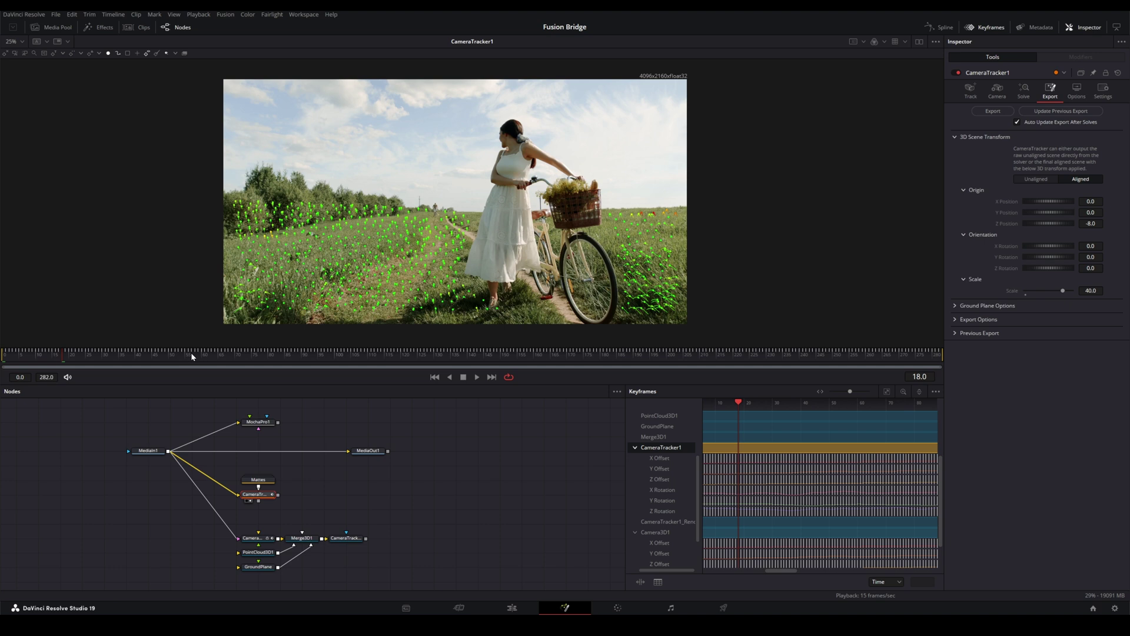
pyautogui.moveTo(190, 352); pyautogui.dragTo(104, 353)
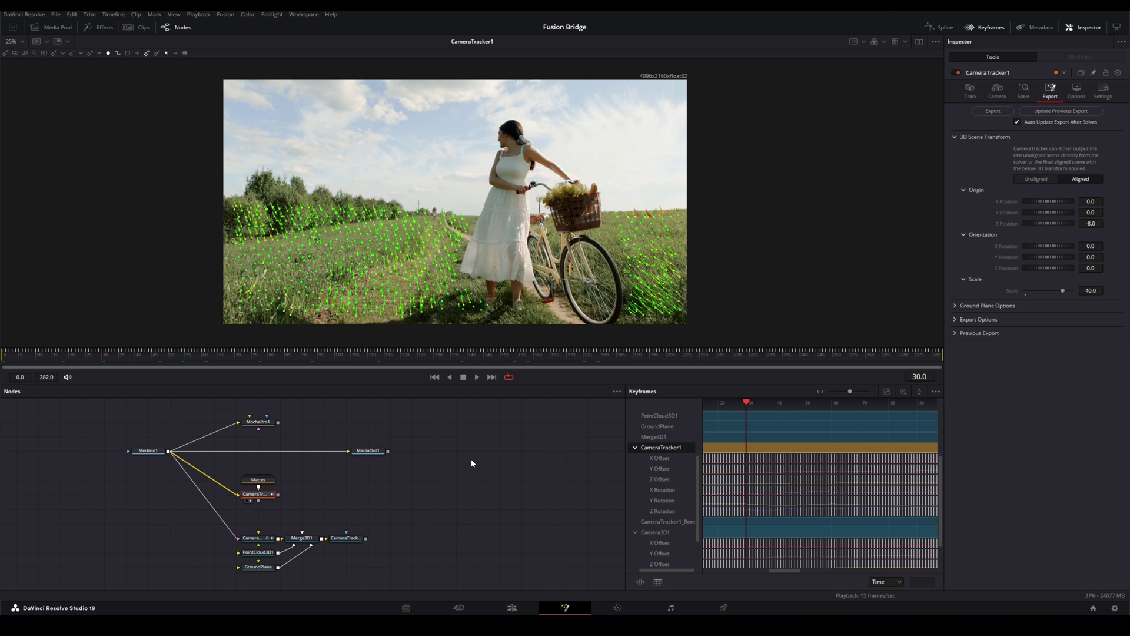
pyautogui.scroll(-1, 294, 463)
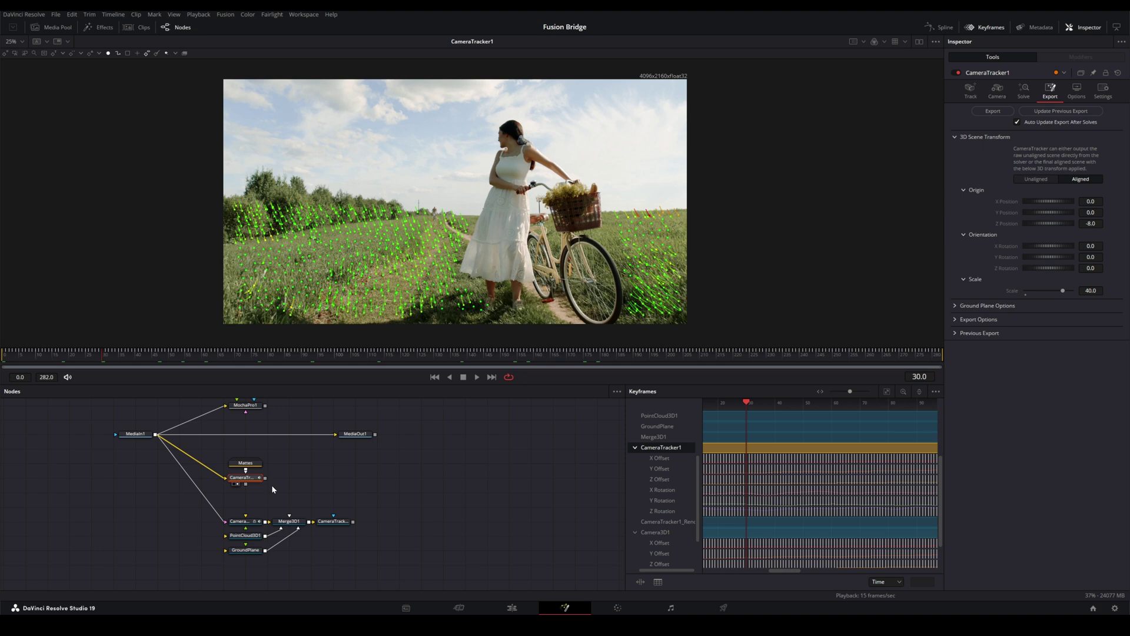
pyautogui.scroll(5, 351, 527)
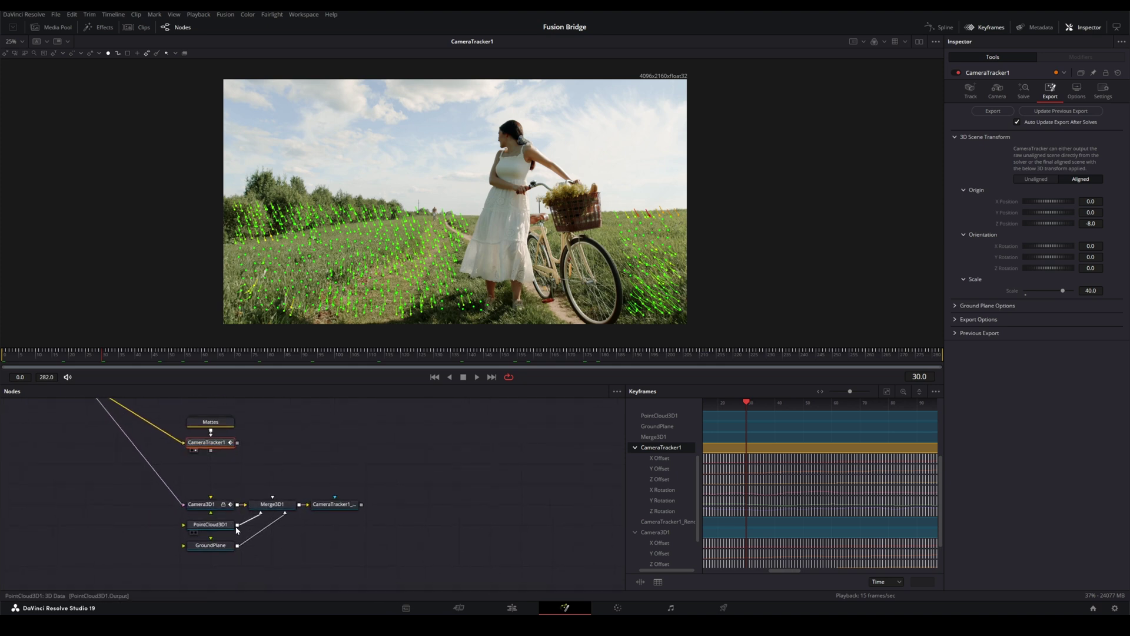
# View the Merge3D1 3D scene and orbit around the point cloud.
pyautogui.click(257, 511)
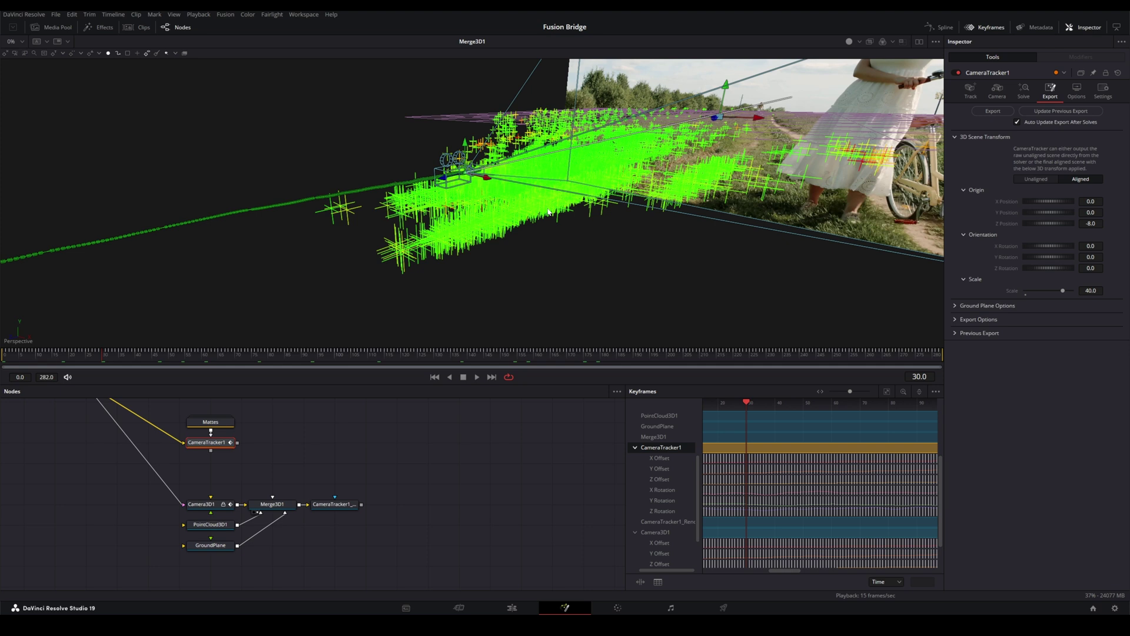
pyautogui.scroll(5, 548, 209)
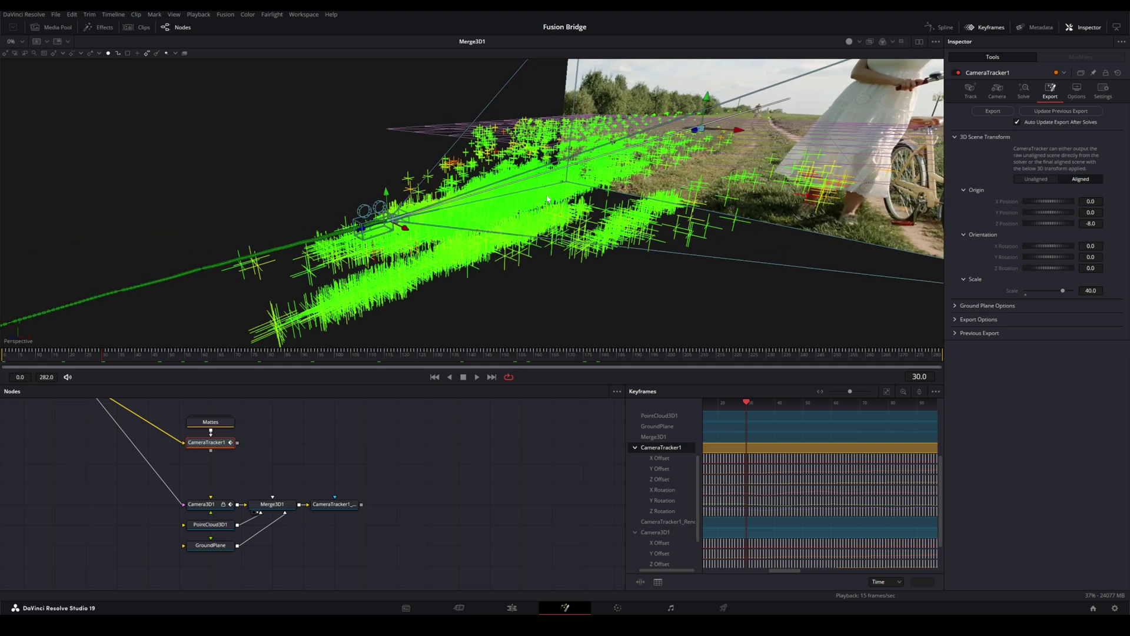
pyautogui.moveTo(547, 200); pyautogui.dragTo(528, 208)
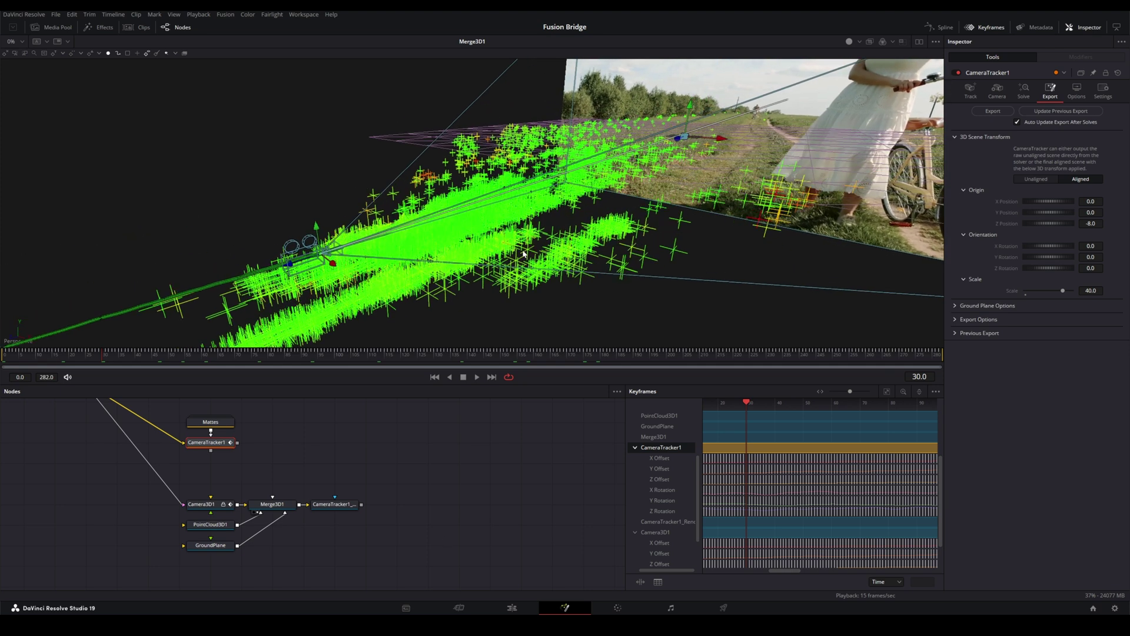
# Make PointCloud3D1 renderable and set its display style to Point.
pyautogui.click(222, 526)
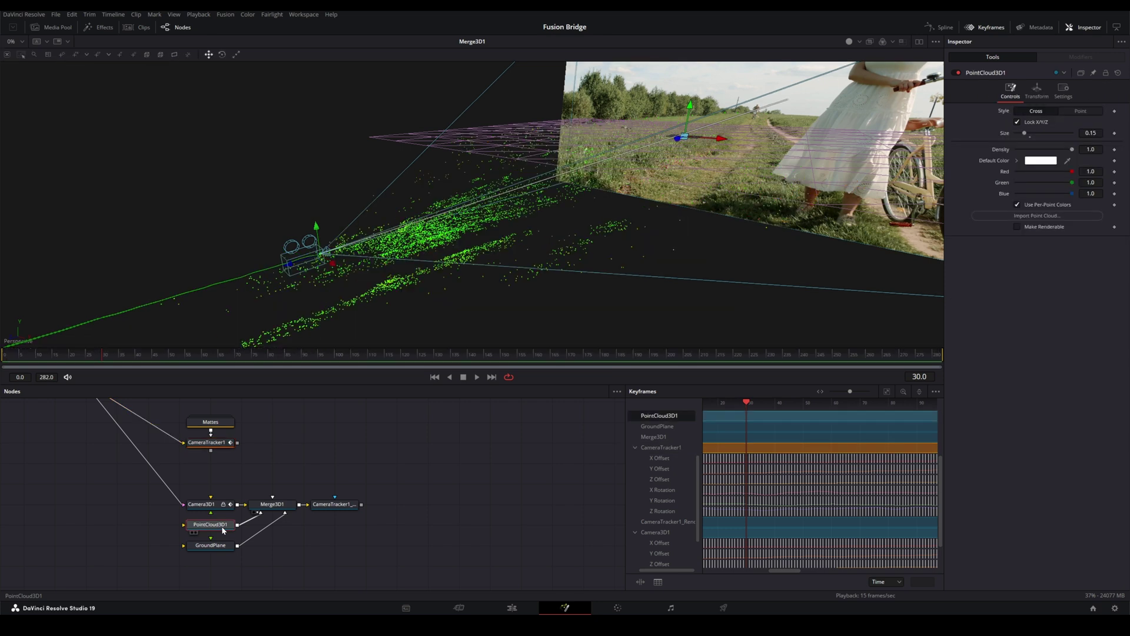
pyautogui.click(1017, 228)
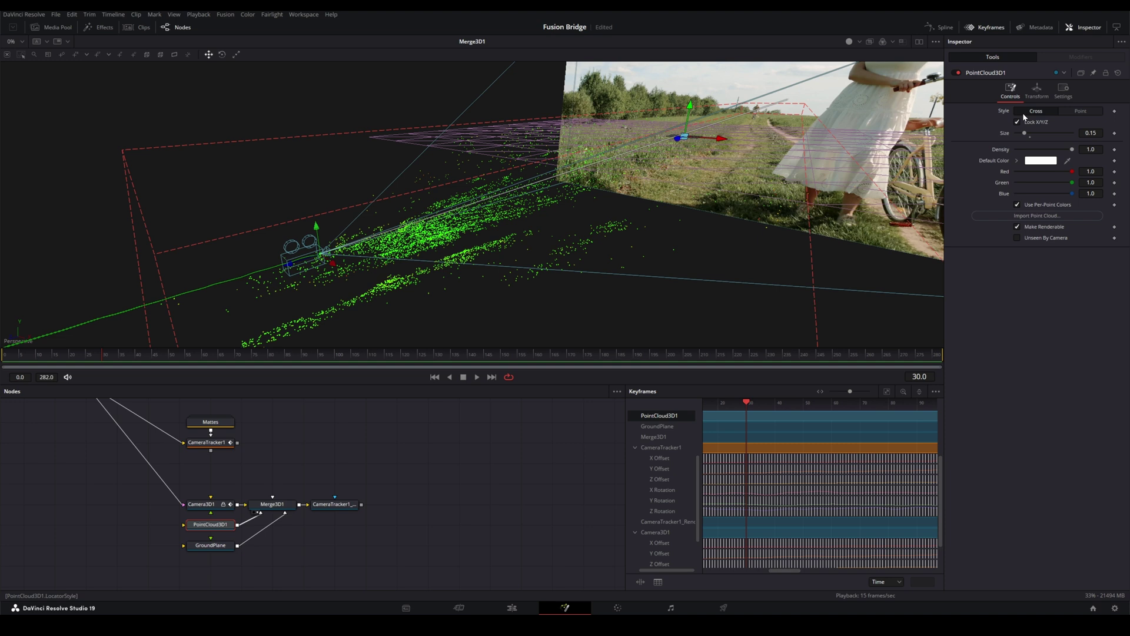
pyautogui.click(1092, 115)
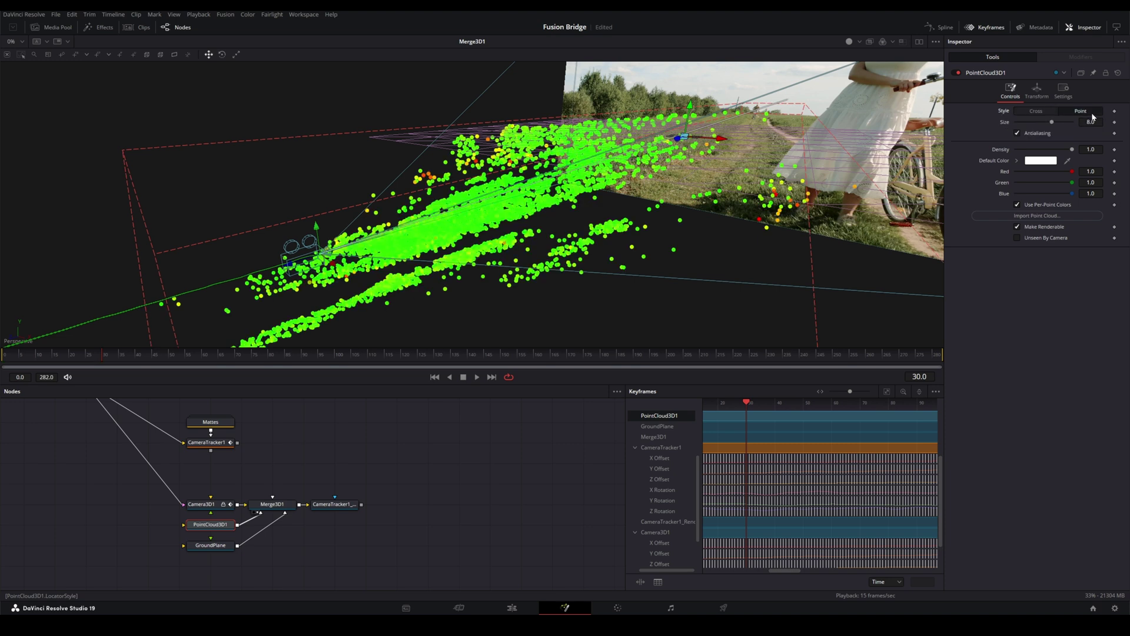
pyautogui.moveTo(502, 265); pyautogui.dragTo(511, 252)
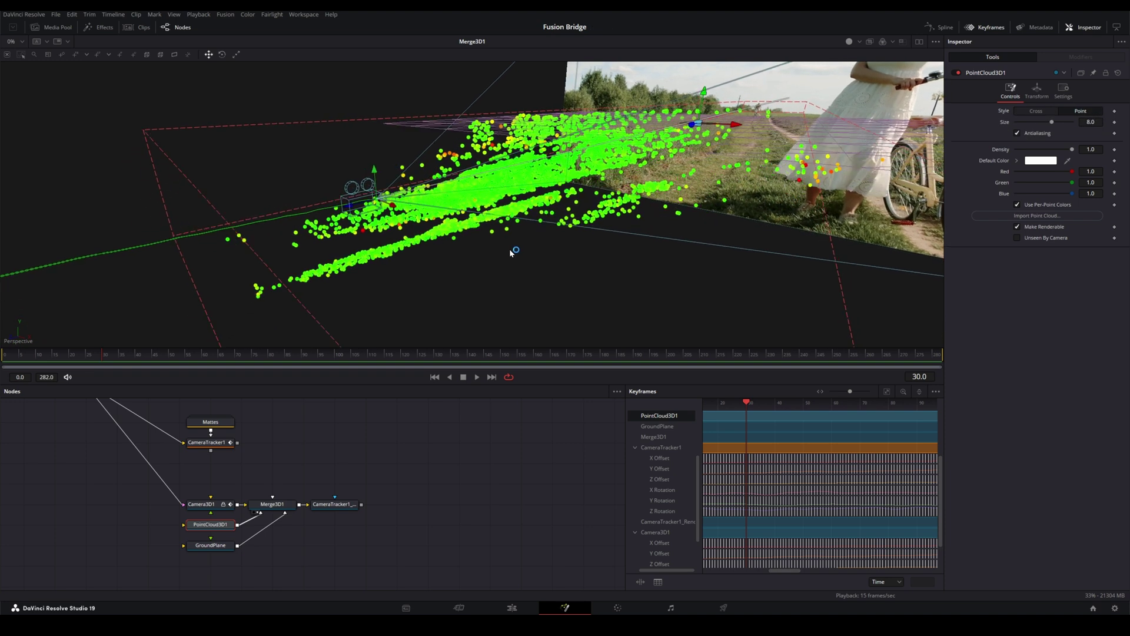
pyautogui.moveTo(300, 524); pyautogui.dragTo(330, 478)
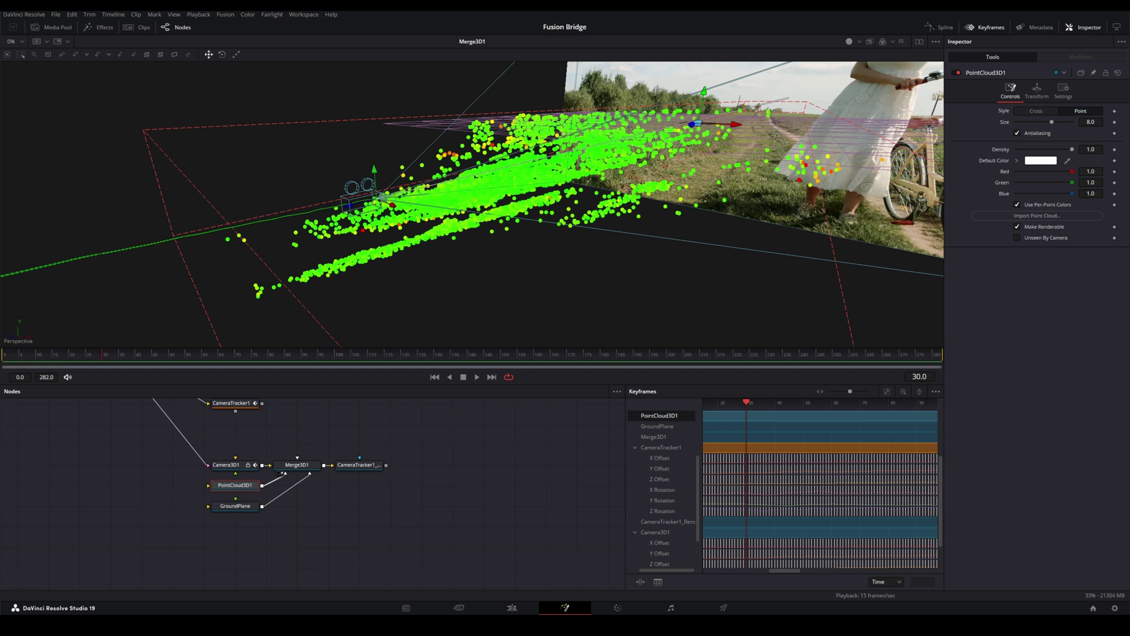
# Drop a GeoToPoints node into the graph and link its output into Merge3D1.
pyautogui.moveTo(115, 438); pyautogui.dragTo(286, 533)
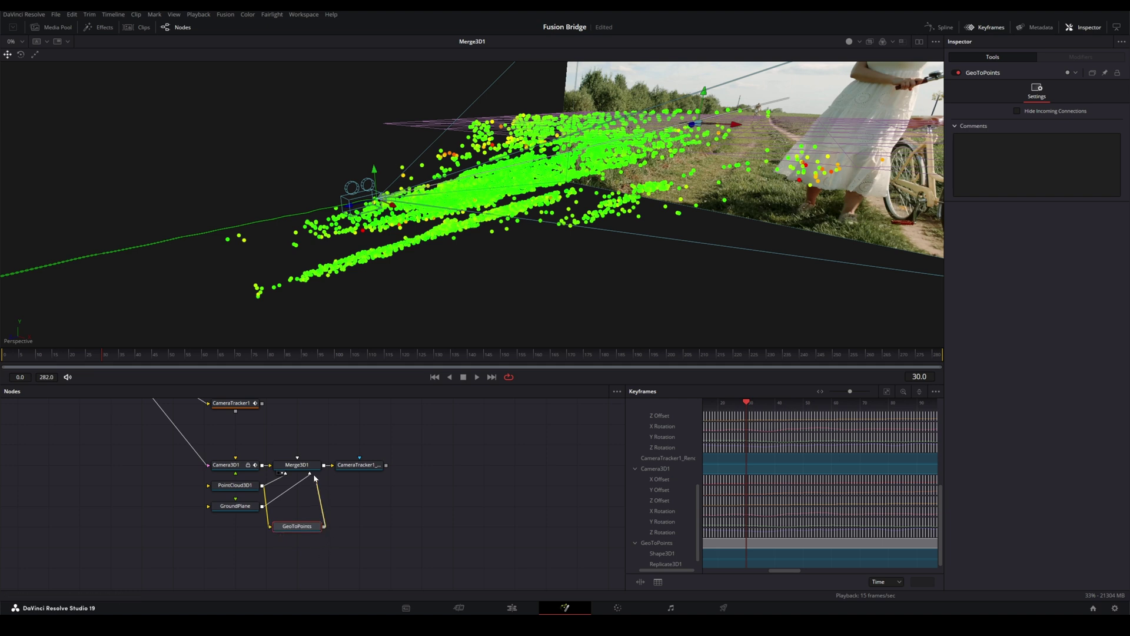
pyautogui.moveTo(306, 470); pyautogui.dragTo(307, 469)
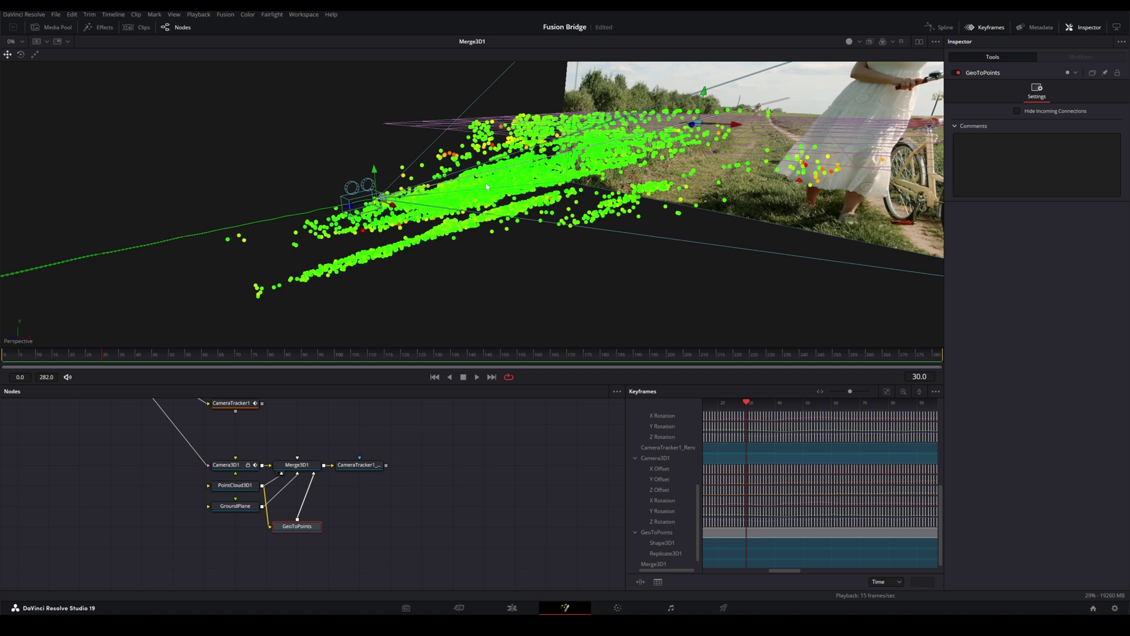
pyautogui.scroll(5, 486, 187)
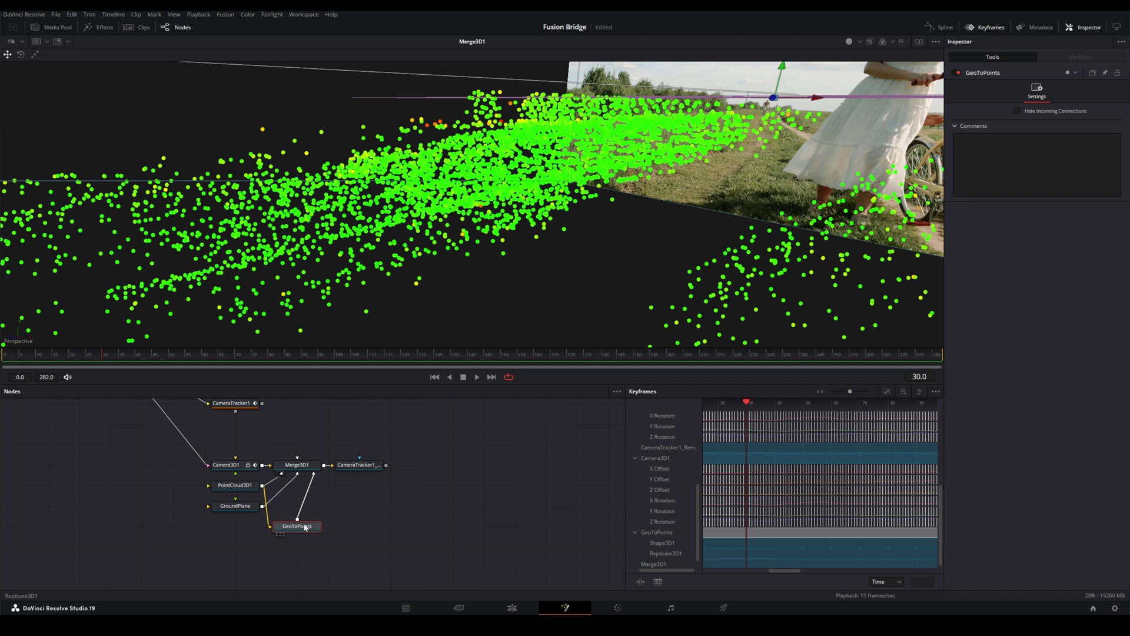
pyautogui.scroll(-2, 356, 500)
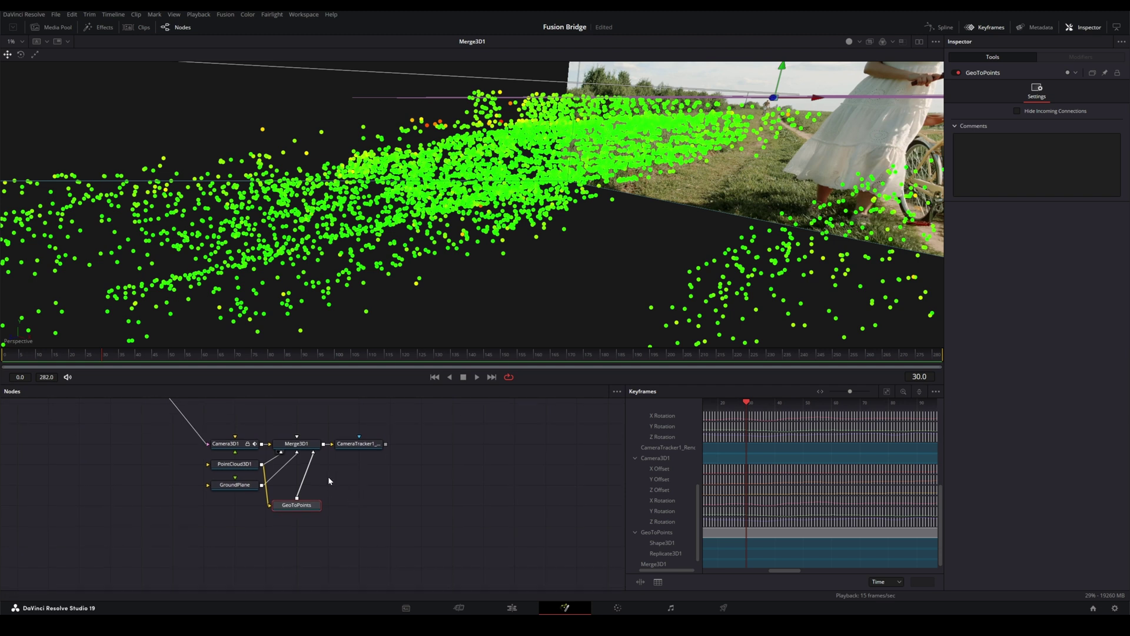
pyautogui.scroll(-1, 344, 491)
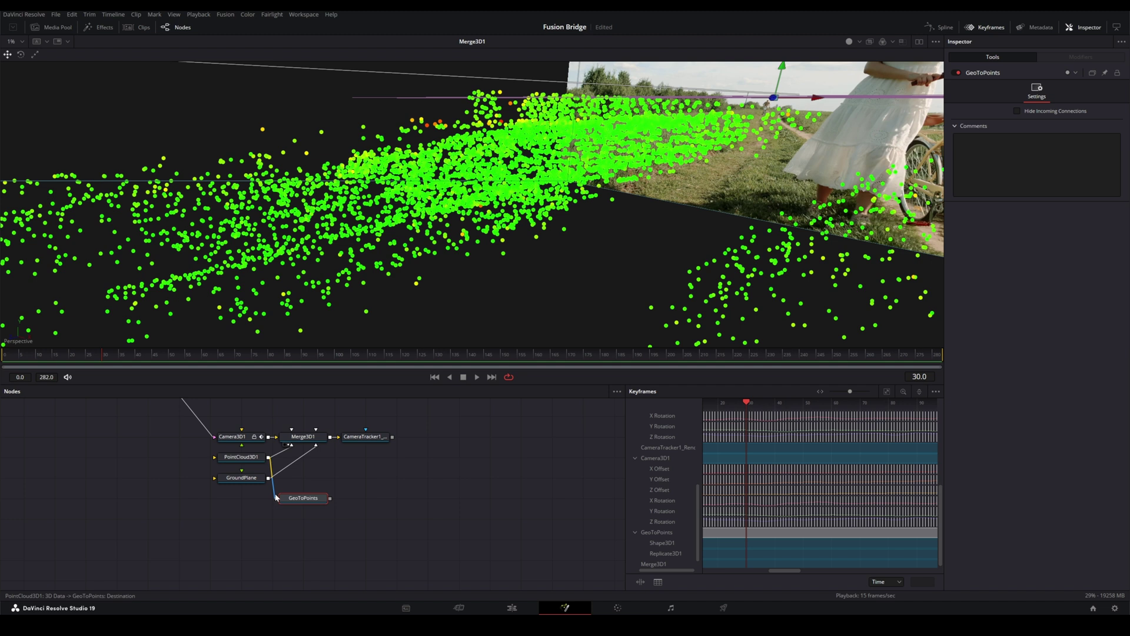
# Disconnect the point cloud from GeoToPoints and add a Replicate 3D node.
pyautogui.moveTo(275, 497); pyautogui.dragTo(415, 501)
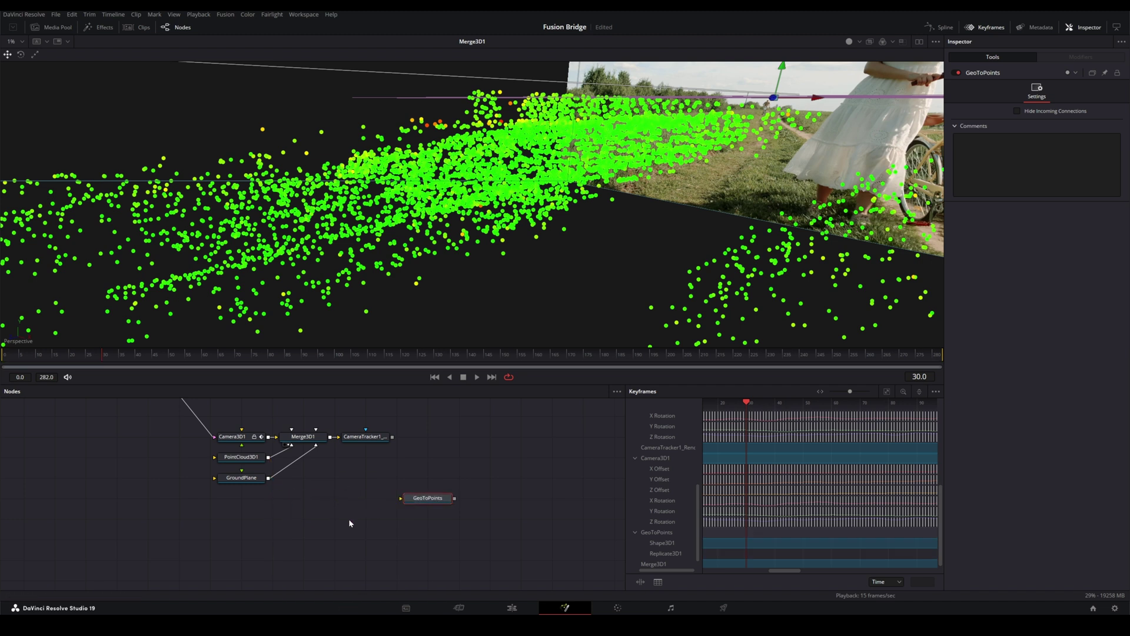
pyautogui.click(277, 526)
pyautogui.hotkey('shift', 'space')
pyautogui.write('shape')
pyautogui.press('BackSpace')
pyautogui.press('BackSpace')
pyautogui.press('BackSpace')
pyautogui.press('BackSpace')
pyautogui.press('BackSpace')
pyautogui.write('repl')
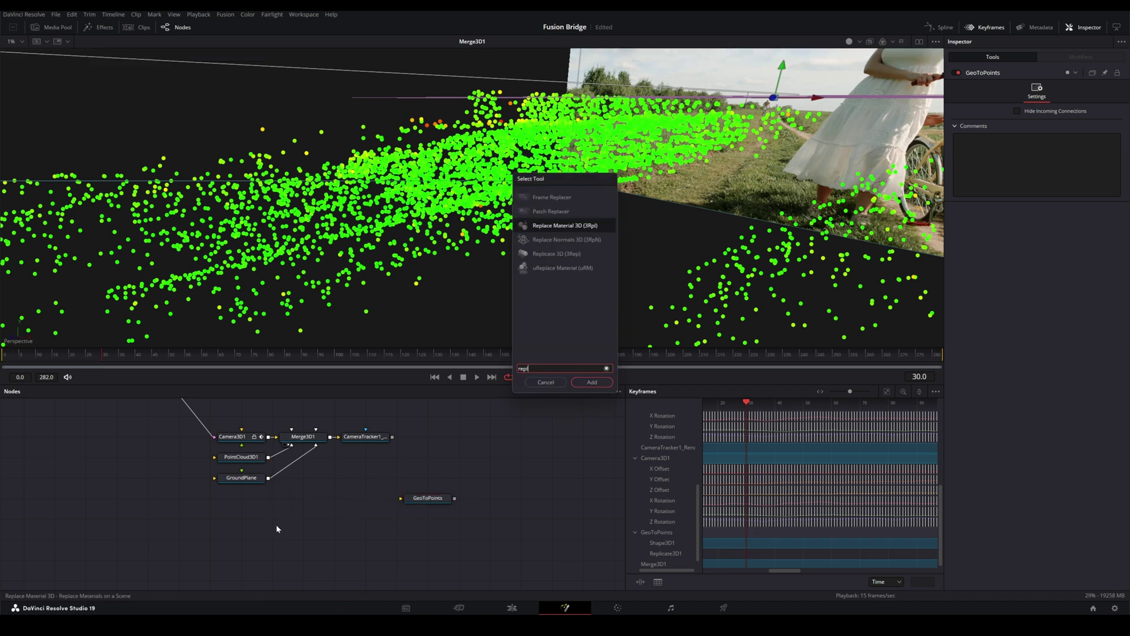
pyautogui.press('Return')
# Add a Shape 3D node, wire Shape3D2 into Replicate3D2, and link PointCloud3D1 toward it.
pyautogui.hotkey('shift', 'space')
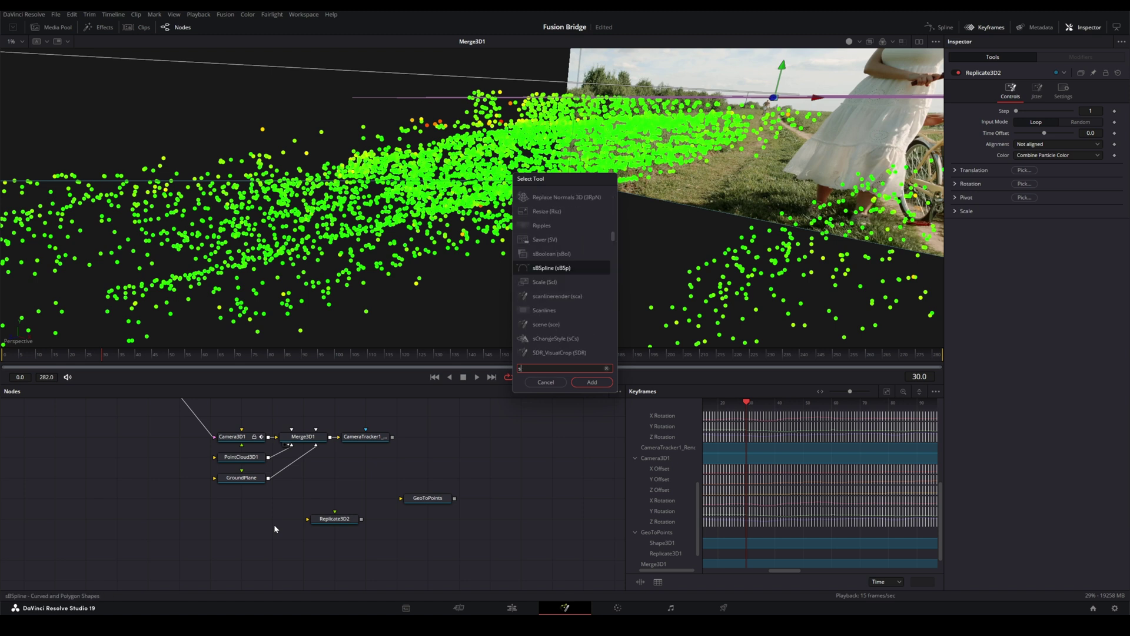
pyautogui.write('hape')
pyautogui.press('Return')
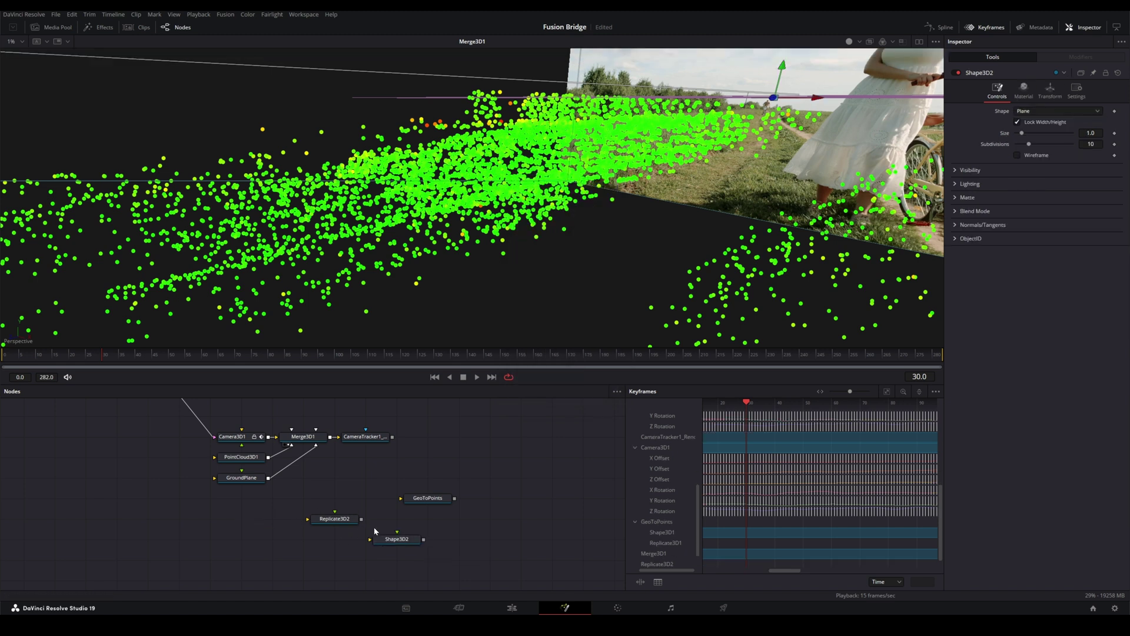
pyautogui.moveTo(424, 540); pyautogui.dragTo(335, 516)
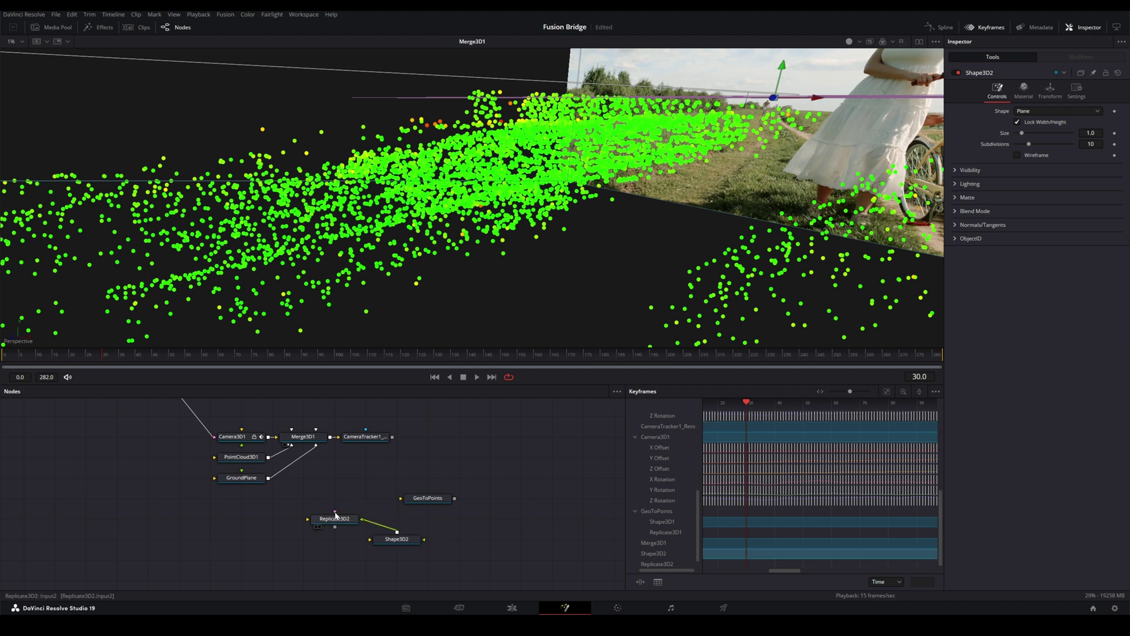
pyautogui.click(333, 518)
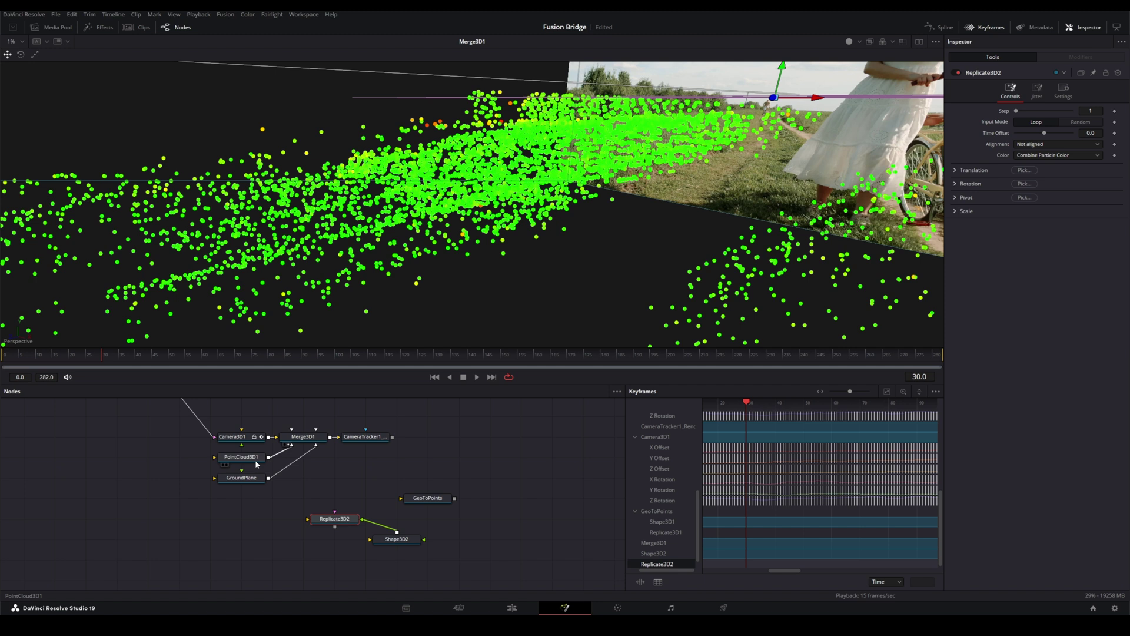
pyautogui.moveTo(268, 457); pyautogui.dragTo(308, 521)
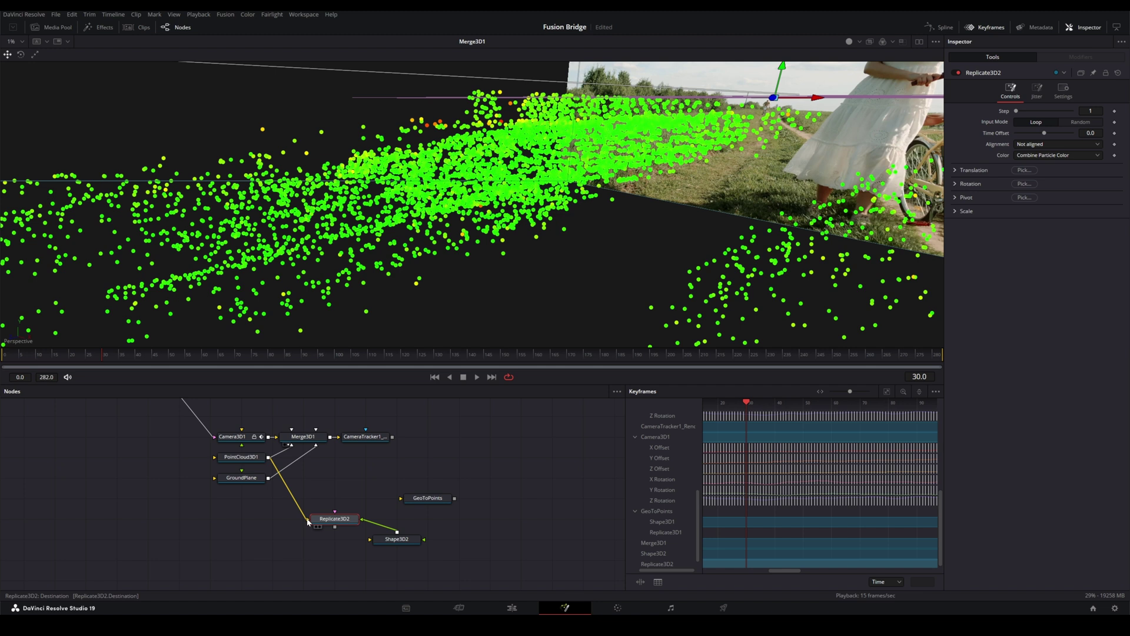
# Use the point cloud as Replicate3D2's destination and make Shape3D2 a 0.14 cube with 1 subdivision.
pyautogui.click(385, 539)
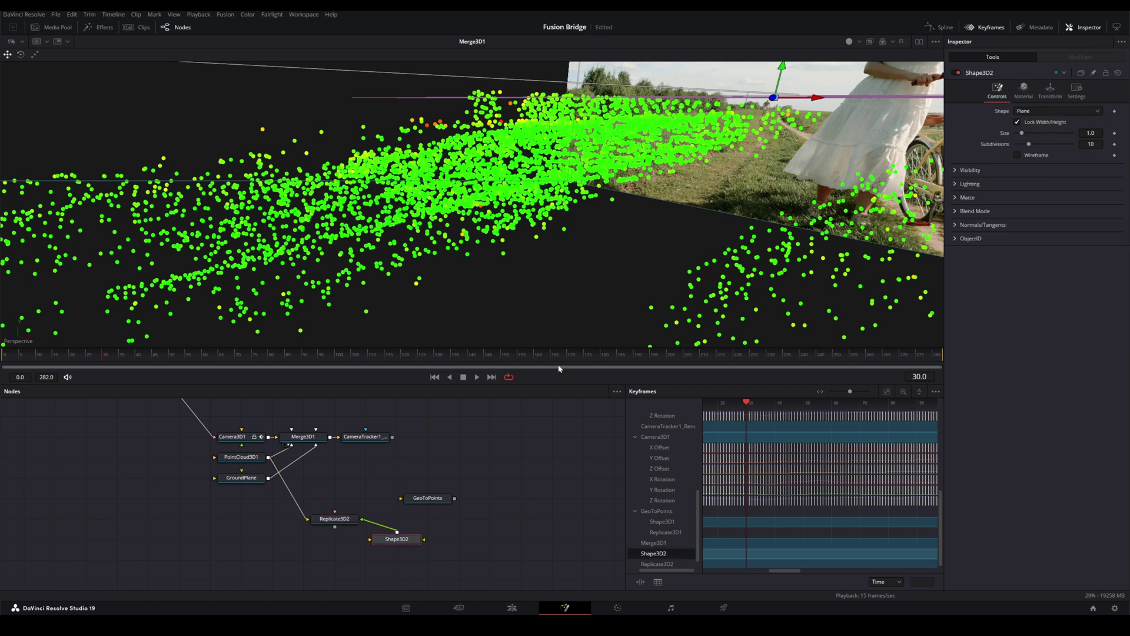
pyautogui.click(1043, 110)
pyautogui.click(1089, 128)
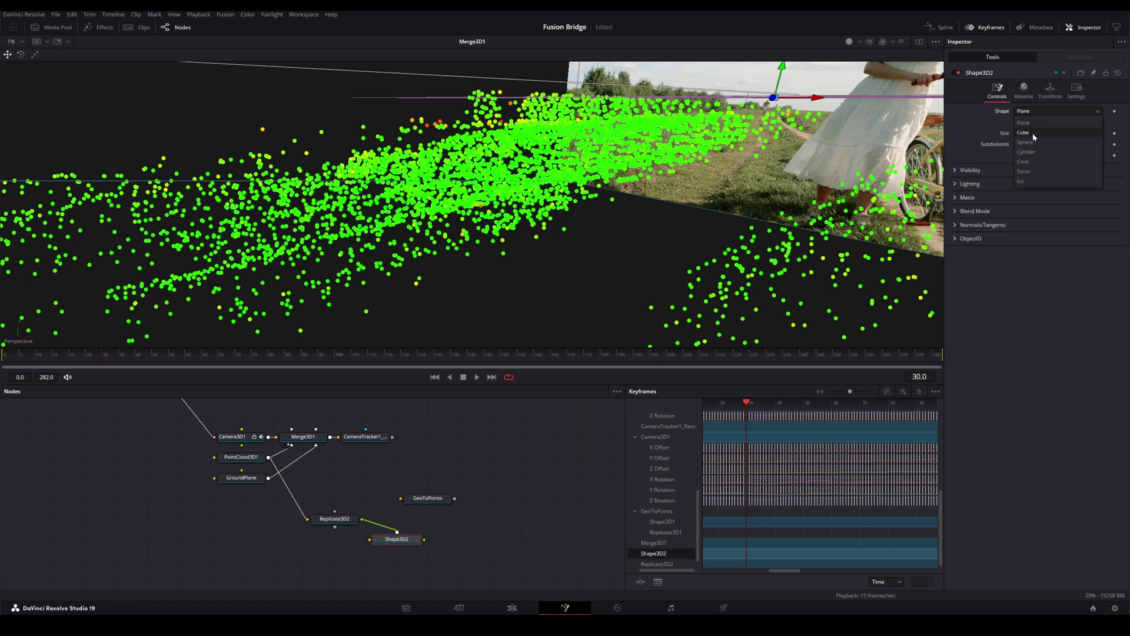
pyautogui.moveTo(334, 527); pyautogui.dragTo(320, 446)
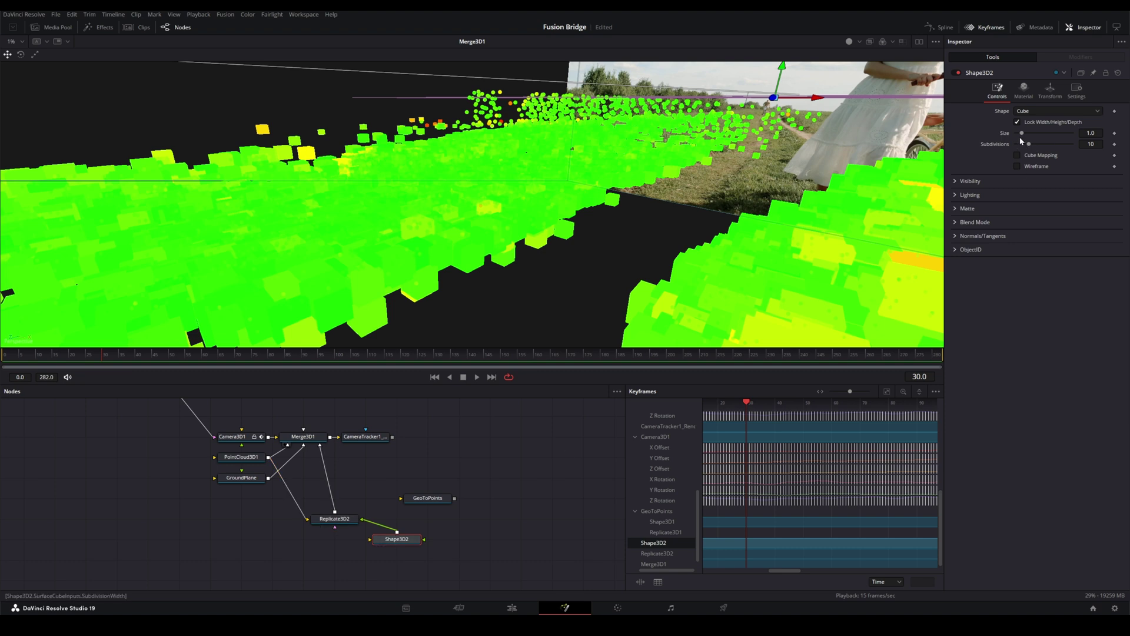
pyautogui.moveTo(1091, 133); pyautogui.dragTo(1061, 133)
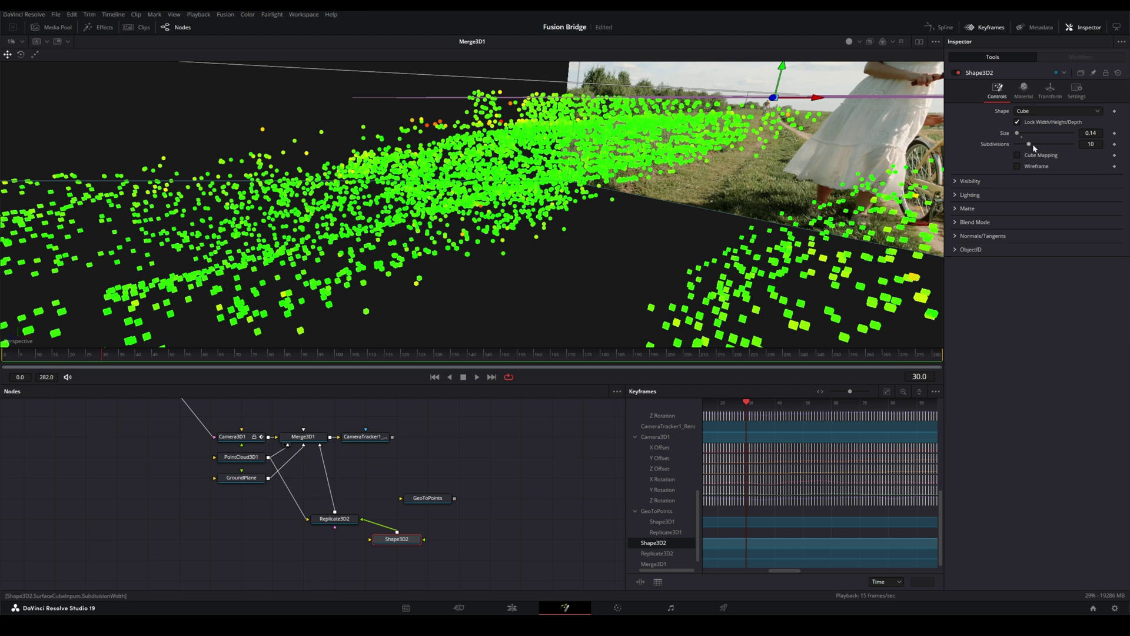
pyautogui.moveTo(1031, 145); pyautogui.dragTo(960, 150)
pyautogui.moveTo(432, 244); pyautogui.dragTo(445, 243)
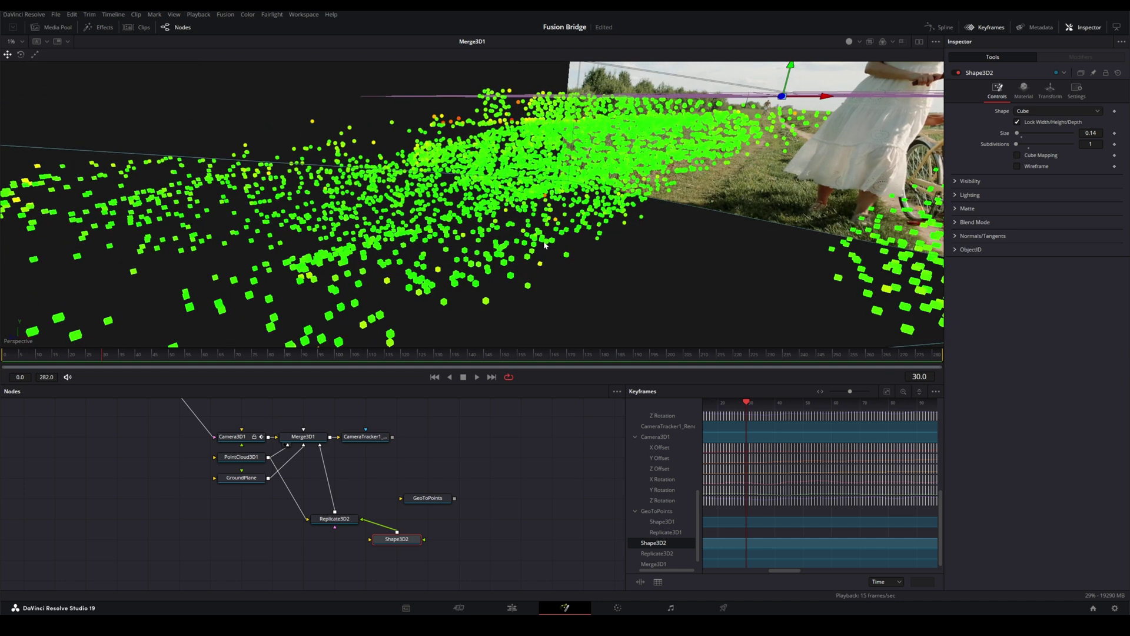
# Delete Replicate3D2 and Shape3D2, reconnect PointCloud3D1 to GeoToPoints, and move GeoToPoints below.
pyautogui.click(412, 495)
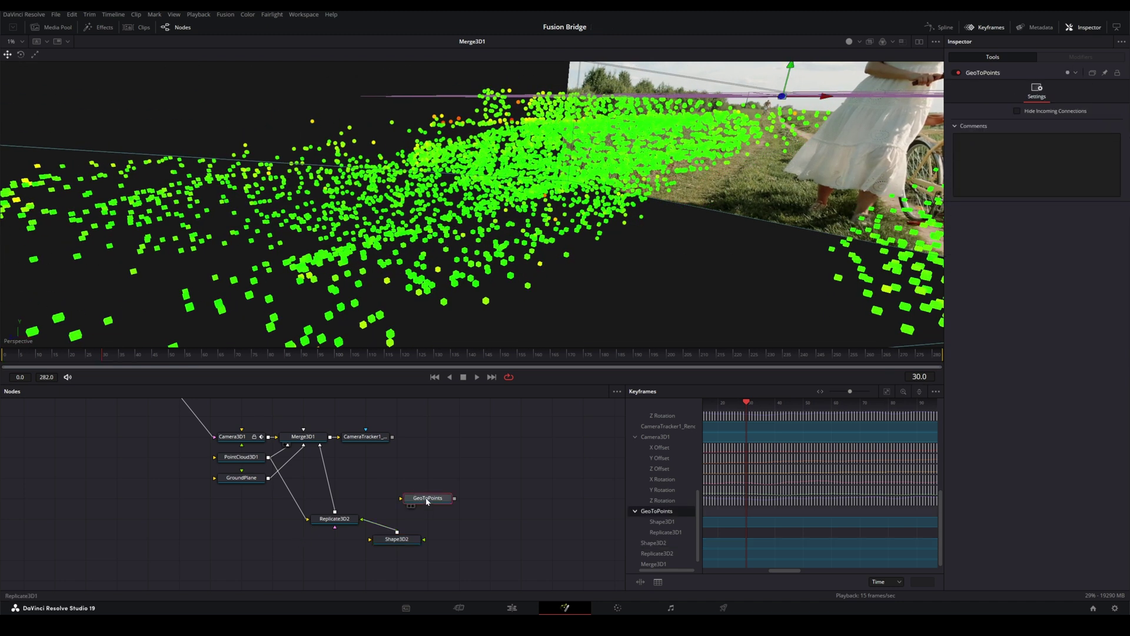
pyautogui.moveTo(441, 493); pyautogui.dragTo(411, 494)
pyautogui.click(341, 519)
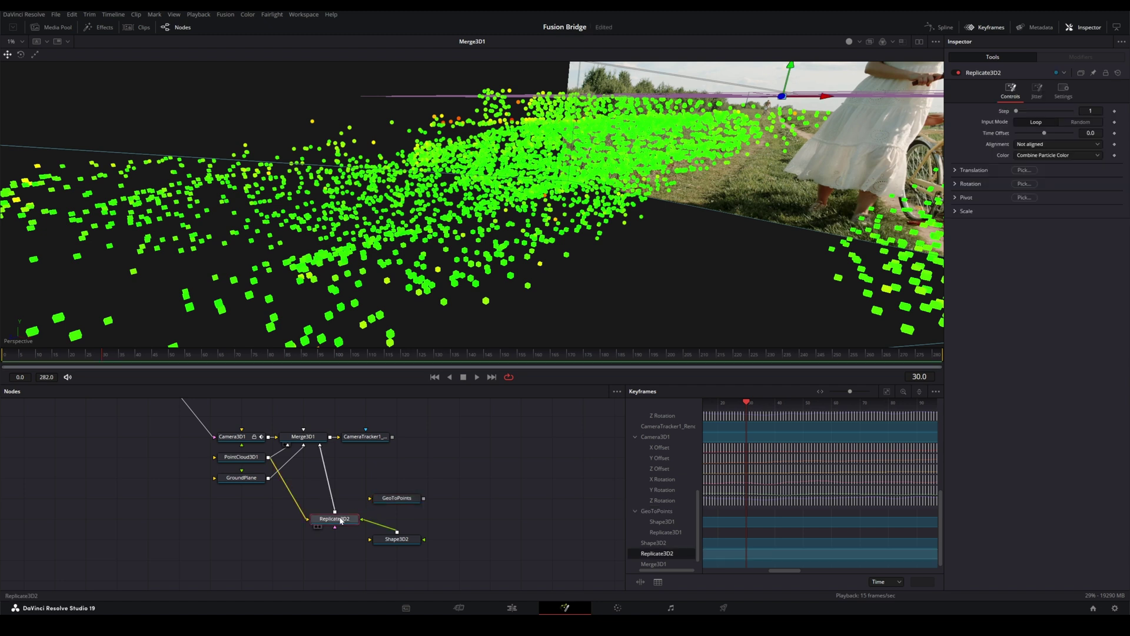
pyautogui.press('Delete')
pyautogui.click(389, 535)
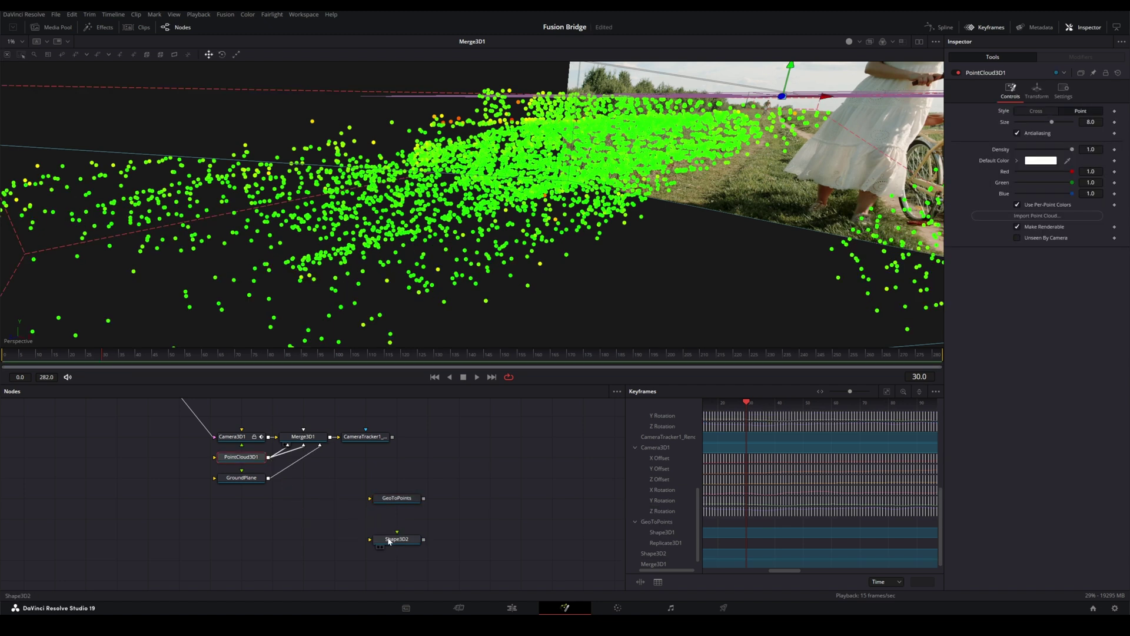
pyautogui.press('Delete')
pyautogui.moveTo(269, 457); pyautogui.dragTo(303, 441)
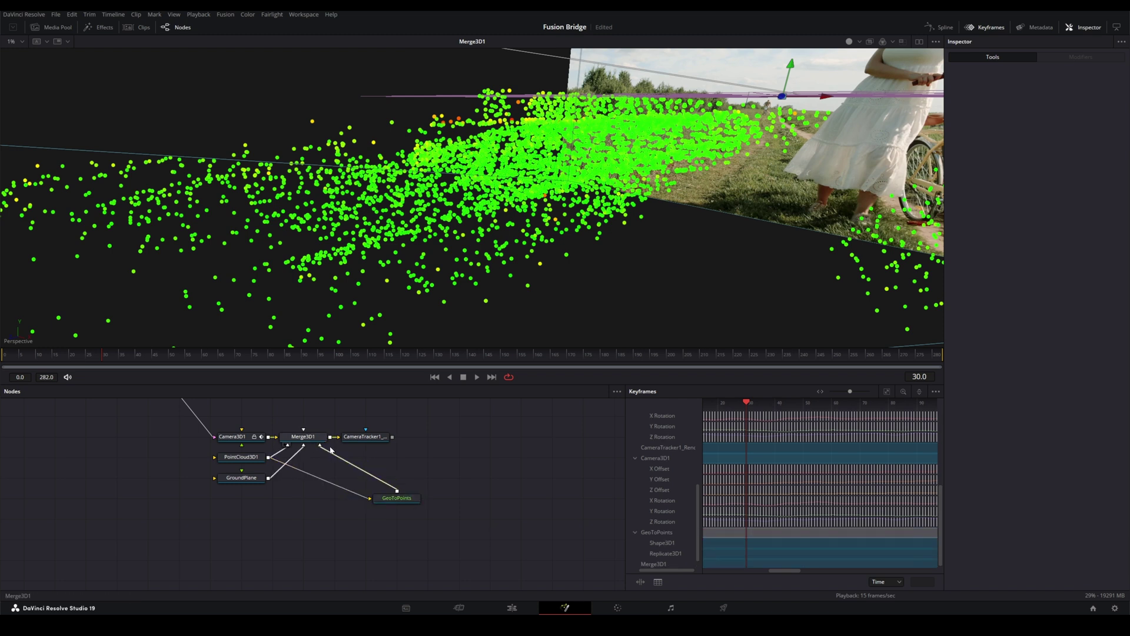
pyautogui.moveTo(392, 501); pyautogui.dragTo(313, 522)
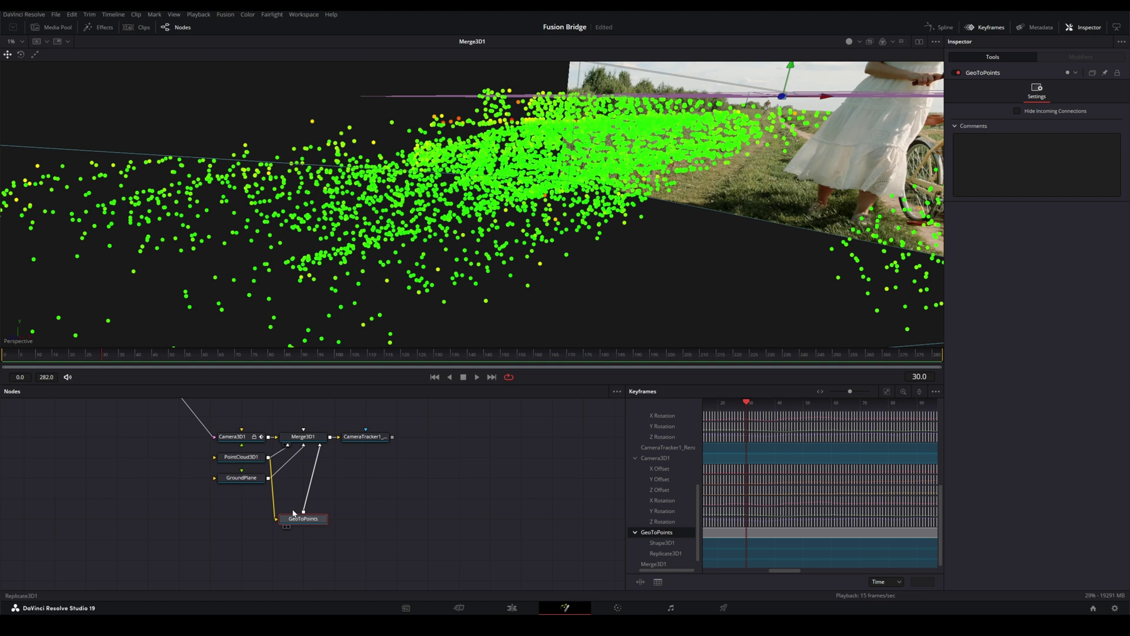
# Add an FBX Exporter node via the 'fbx' search and feed Merge3D1's output into FBXExporter1.
pyautogui.moveTo(377, 477); pyautogui.dragTo(332, 498)
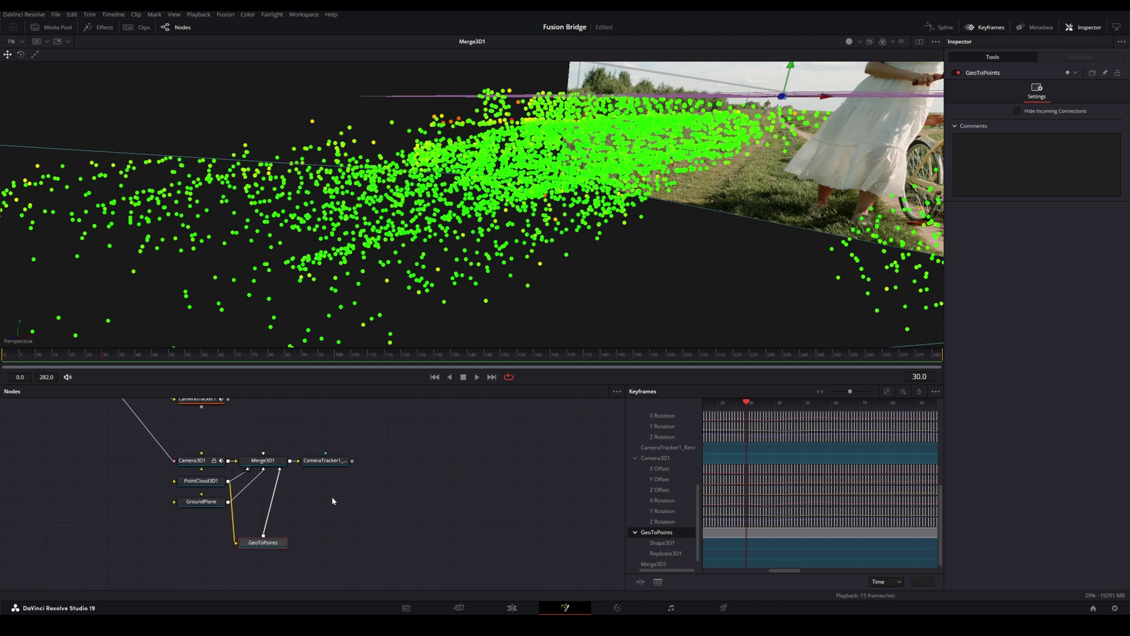
pyautogui.hotkey('shift', 'space')
pyautogui.write('shape')
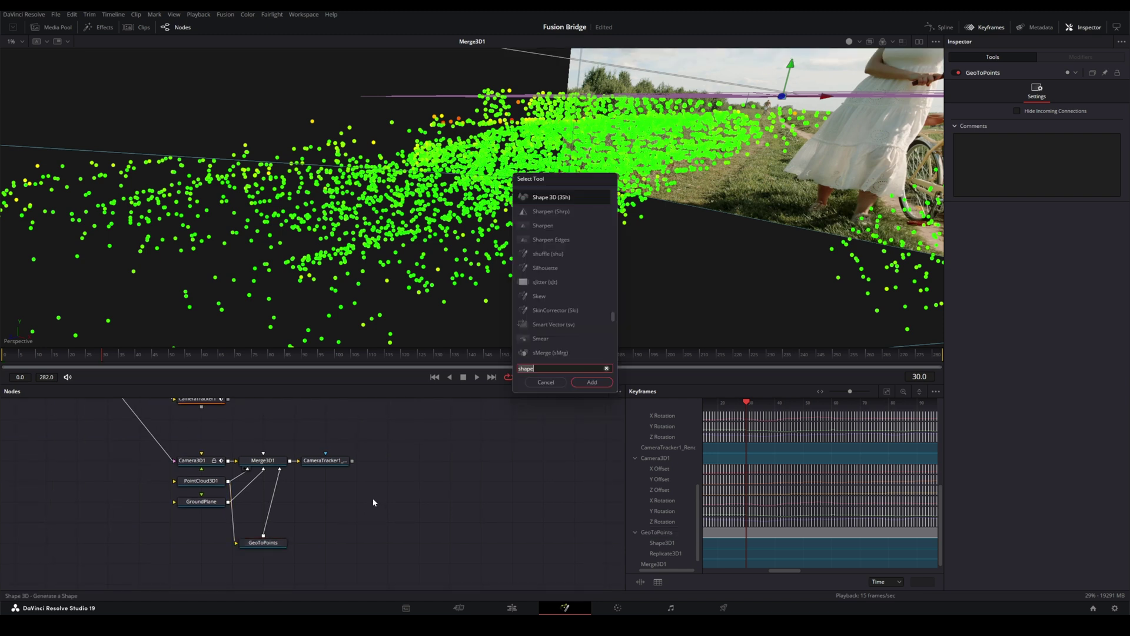
pyautogui.press('BackSpace')
pyautogui.press('BackSpace')
pyautogui.press('BackSpace')
pyautogui.press('BackSpace')
pyautogui.press('BackSpace')
pyautogui.write('fbx')
pyautogui.press('Up')
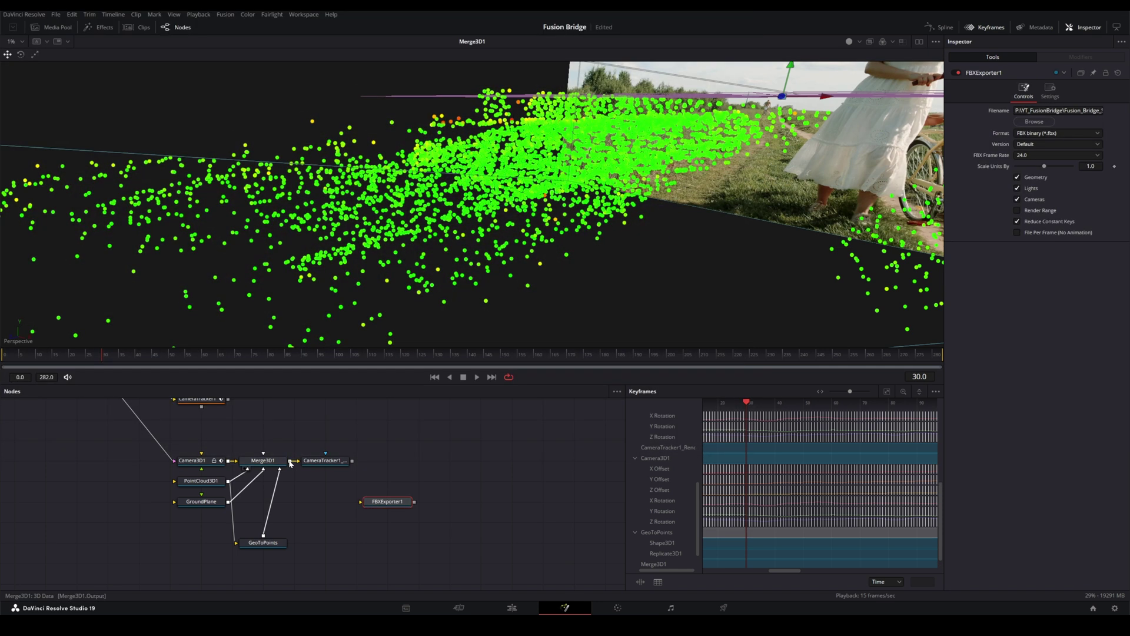
pyautogui.moveTo(289, 460); pyautogui.dragTo(343, 501)
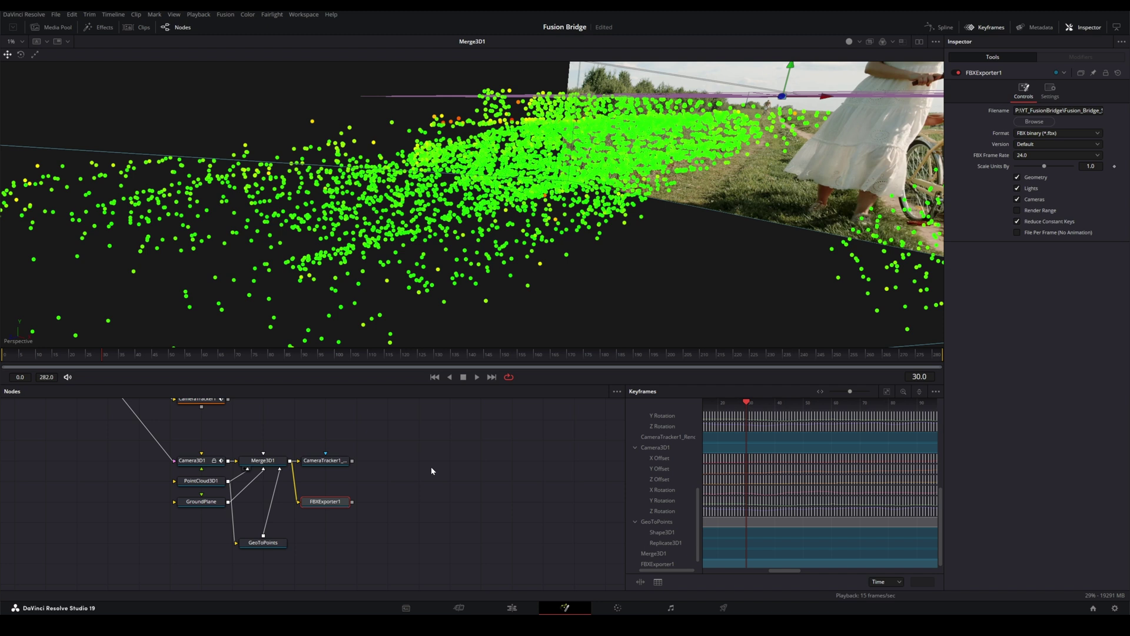
pyautogui.scroll(1, 330, 445)
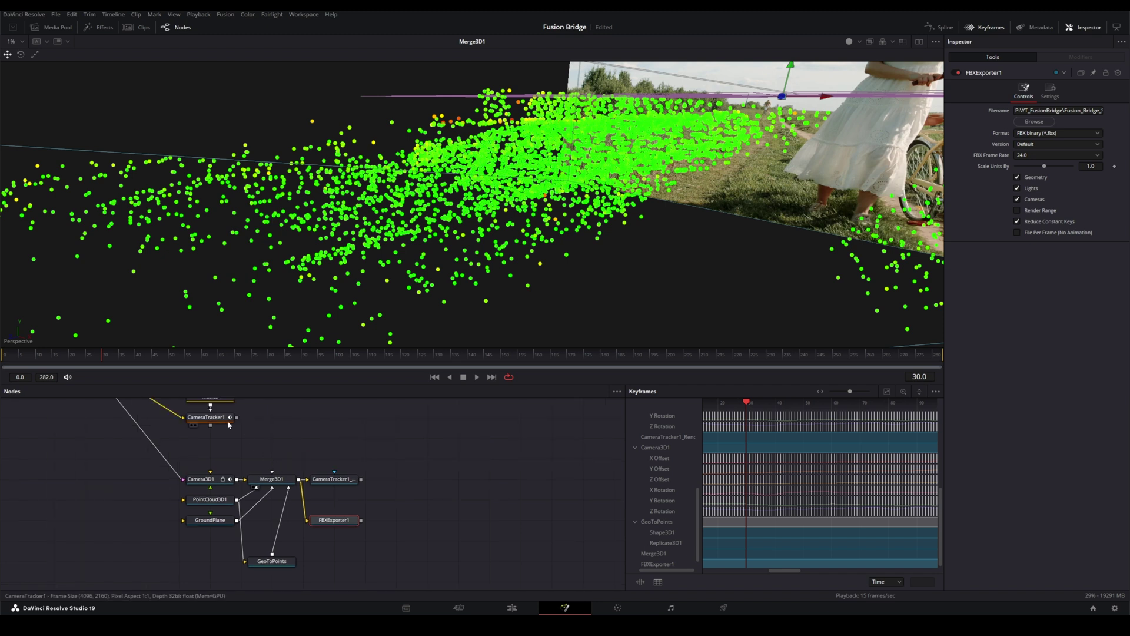
pyautogui.click(222, 418)
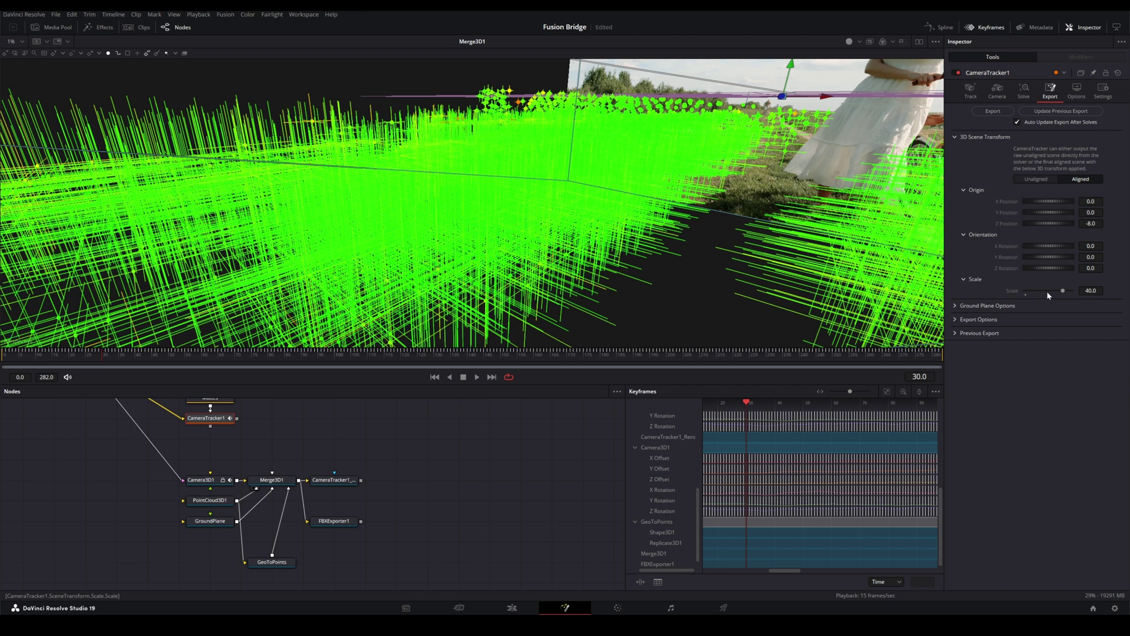
pyautogui.click(323, 524)
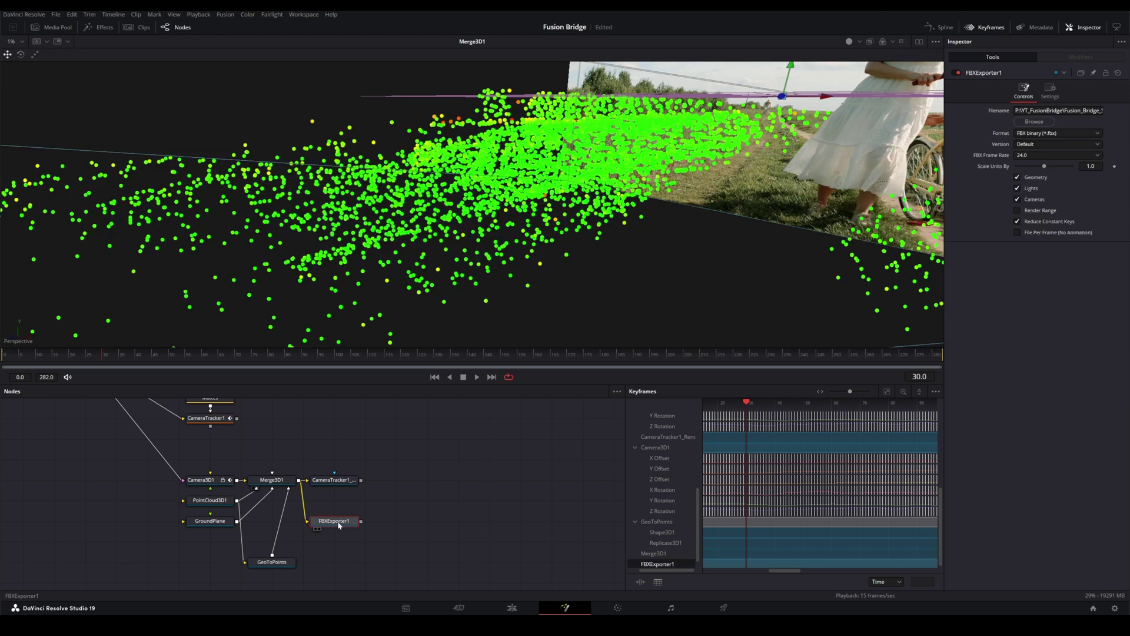
# Move FBXExporter1 up and run Fusion > Render All Savers.
pyautogui.moveTo(347, 524)
pyautogui.mouseDown()
pyautogui.moveTo(347, 507)
pyautogui.moveTo(347, 528)
pyautogui.mouseUp()
pyautogui.click(224, 17)
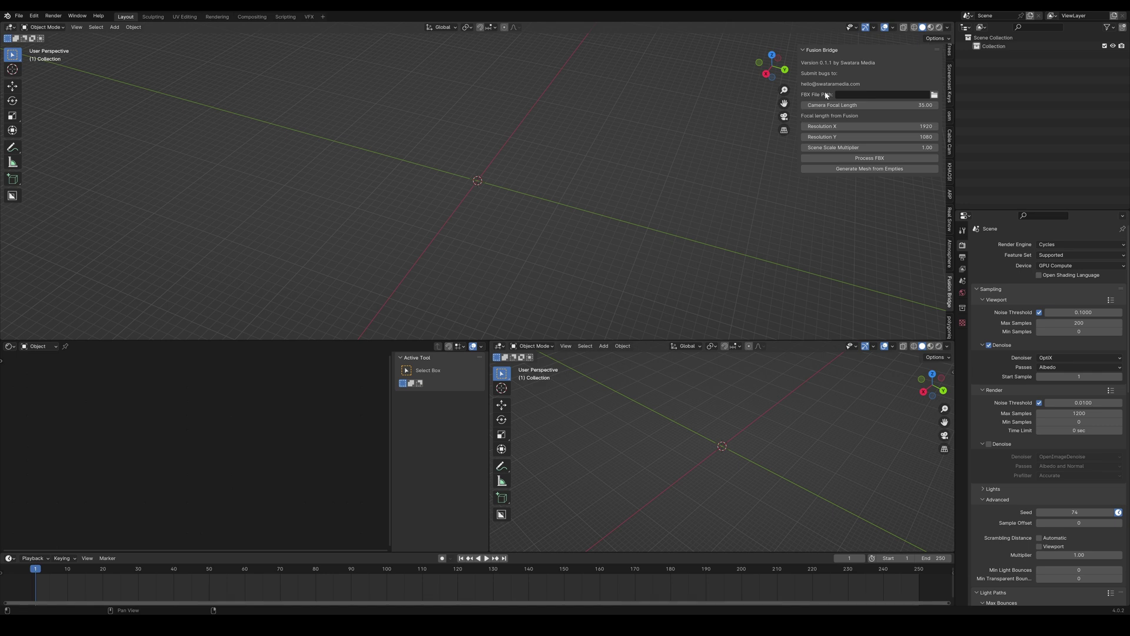
# Browse for the exported FBX file in Fusion Bridge's FBX File Path.
pyautogui.click(935, 96)
pyautogui.moveTo(747, 625)
pyautogui.click(747, 580)
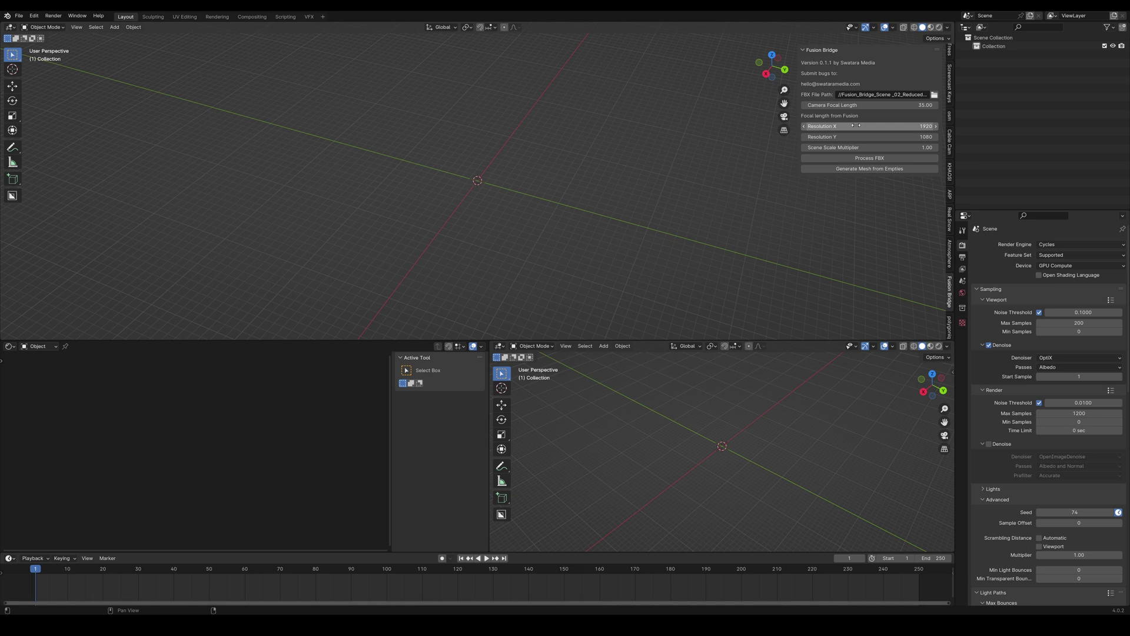
# Set the Fusion Bridge camera focal length to 21.45.
pyautogui.click(870, 104)
pyautogui.write('21.')
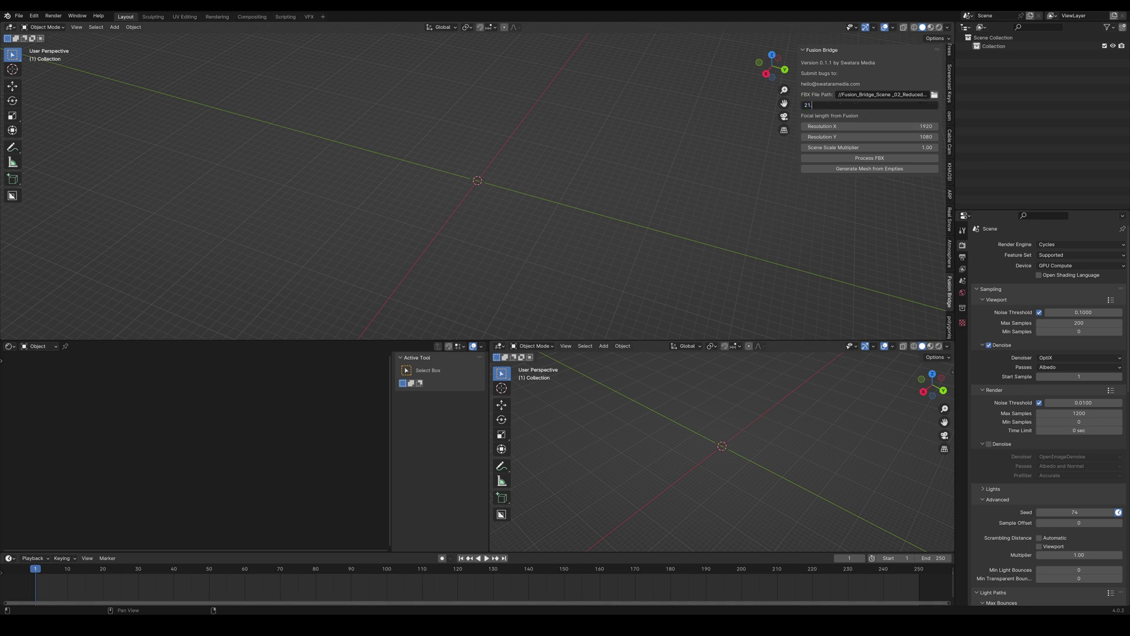
pyautogui.write('45')
pyautogui.press('Return')
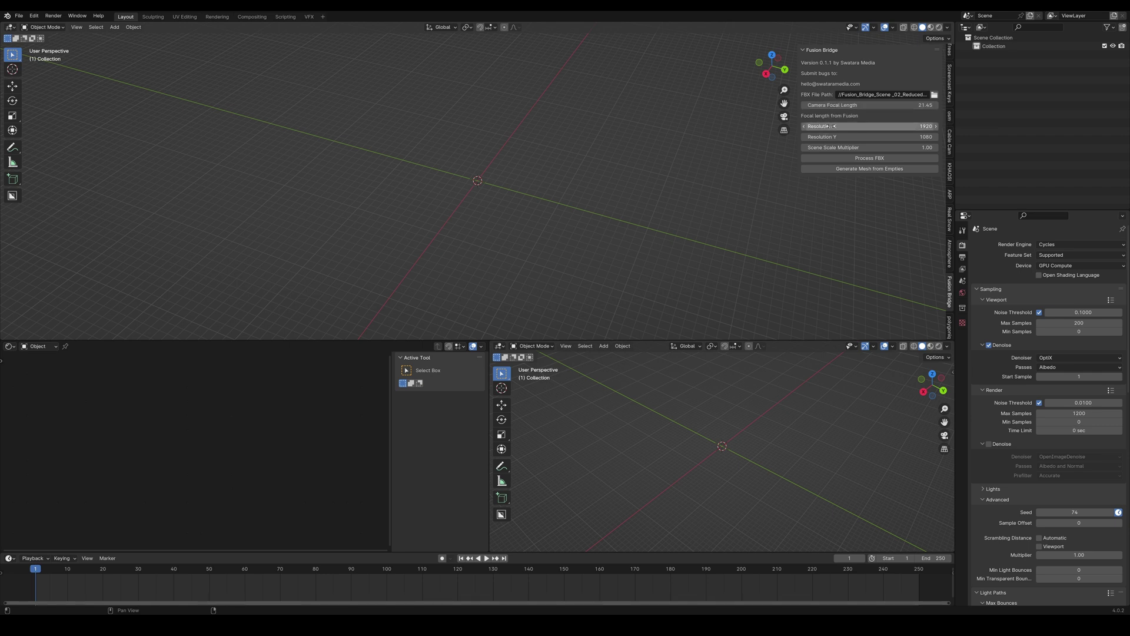
# Set Resolution X to 4096 and Resolution Y to 2160 in the Fusion Bridge panel.
pyautogui.click(963, 257)
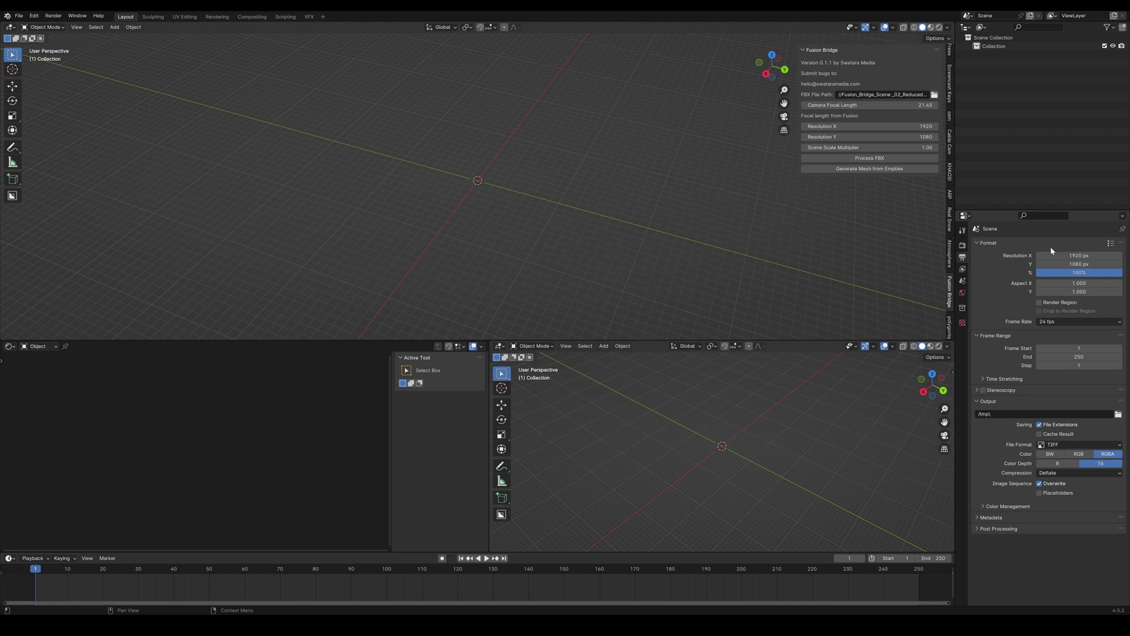
pyautogui.click(963, 245)
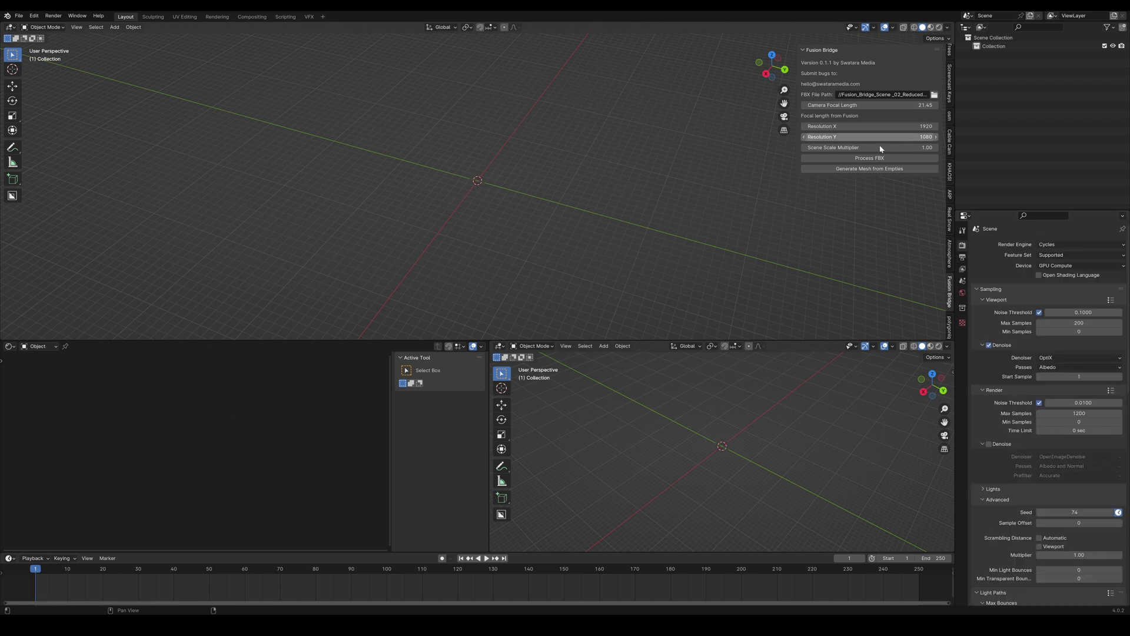
pyautogui.click(826, 126)
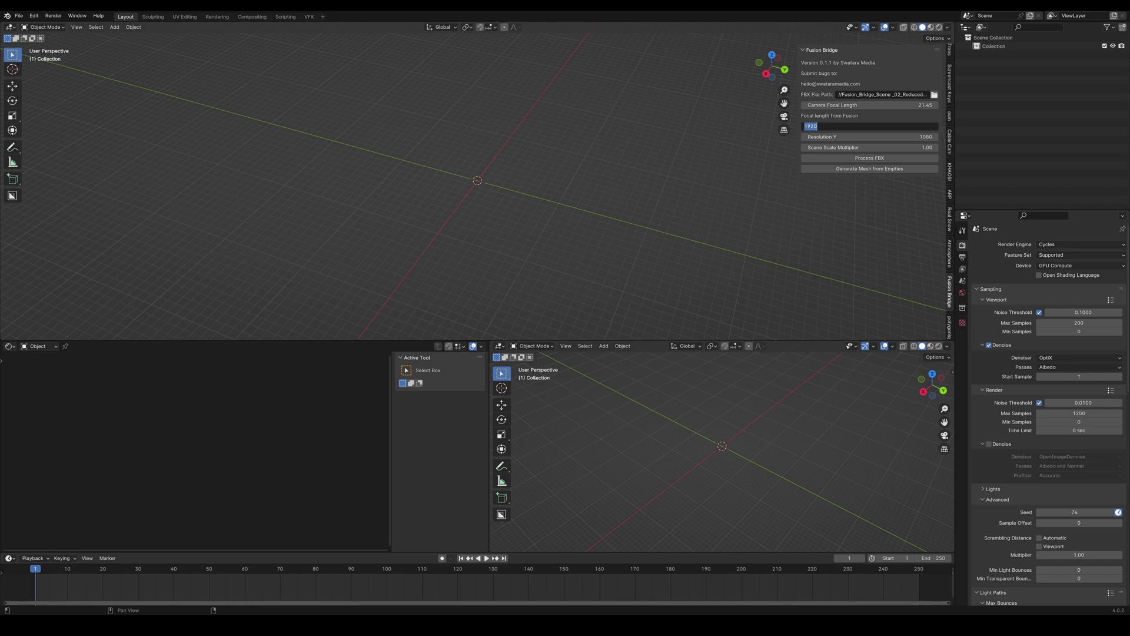
pyautogui.write('4096')
pyautogui.press('Tab')
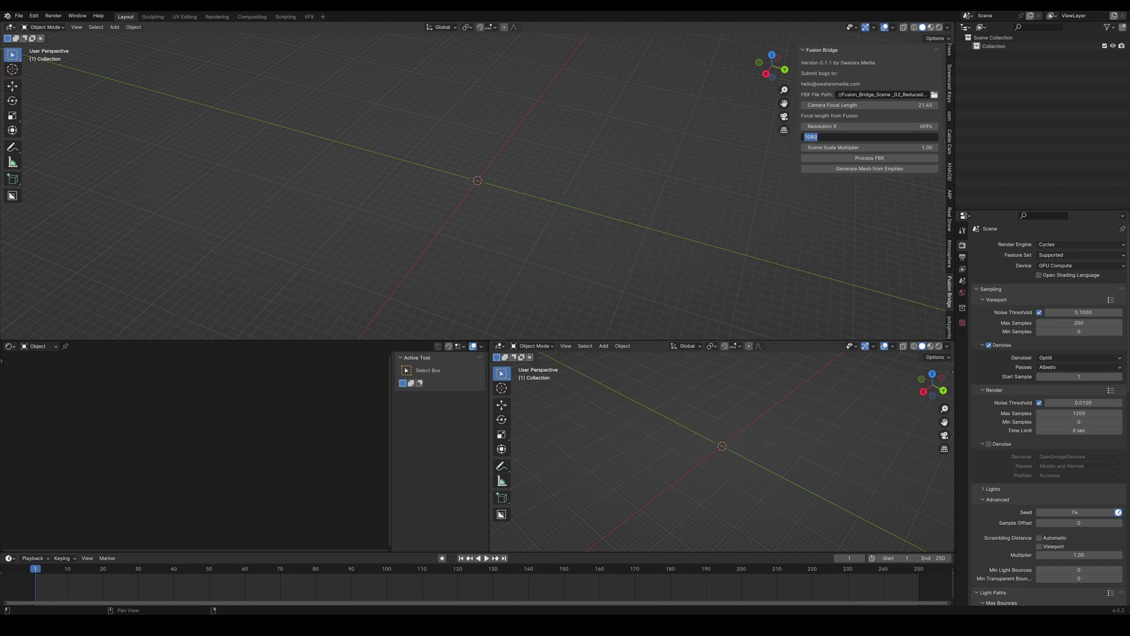
pyautogui.write('2160')
pyautogui.press('Return')
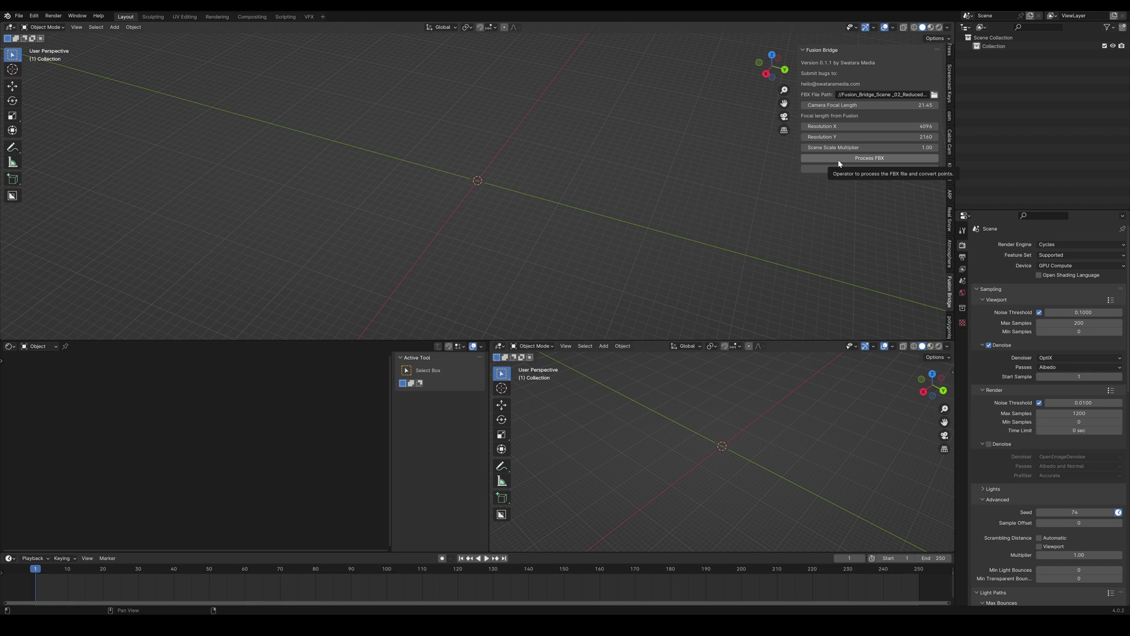
# Process the Fusion FBX to import Camera301, the GroundPlane and numbered Point empties, then inspect them.
pyautogui.click(838, 159)
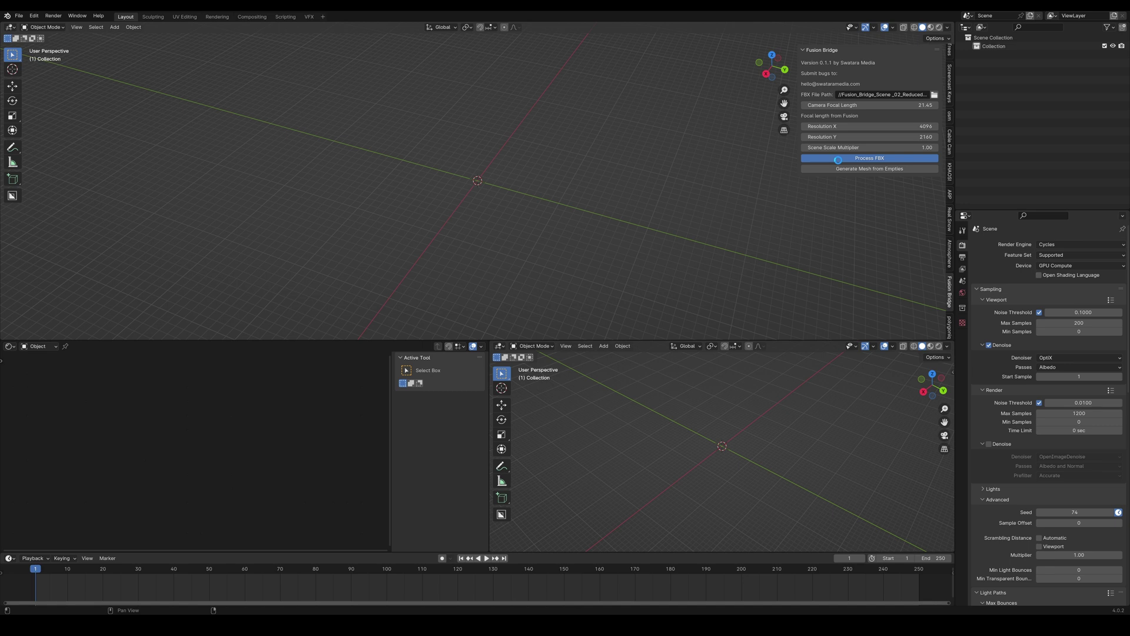
pyautogui.moveTo(481, 202); pyautogui.dragTo(532, 245)
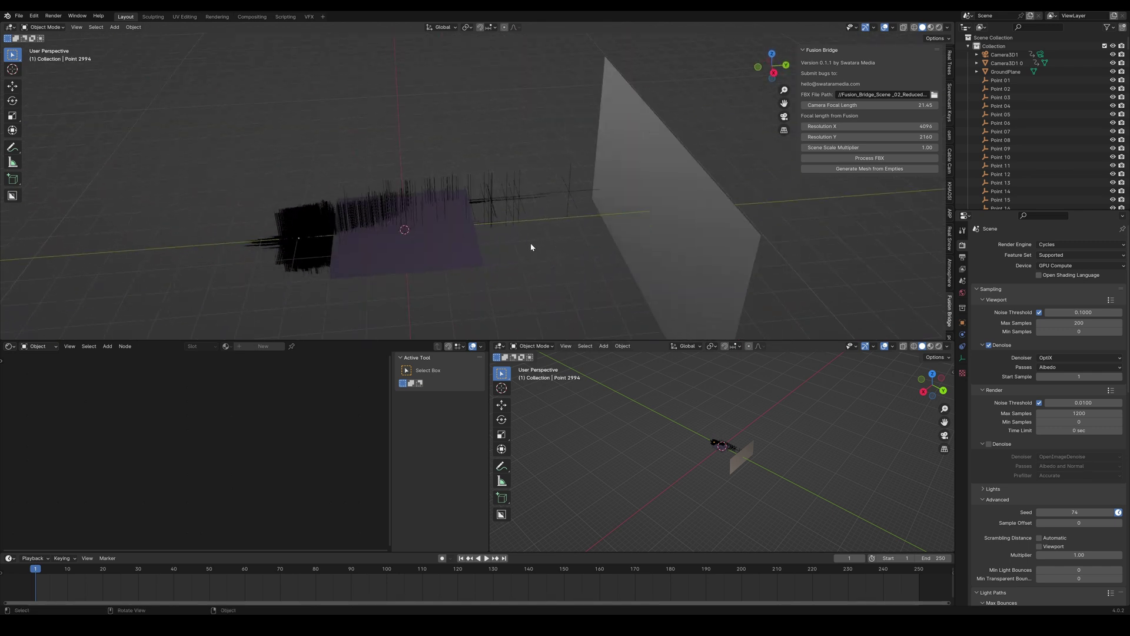
# Select all the tracked Point empties in the Outliner.
pyautogui.click(1025, 80)
pyautogui.scroll(-15, 1054, 117)
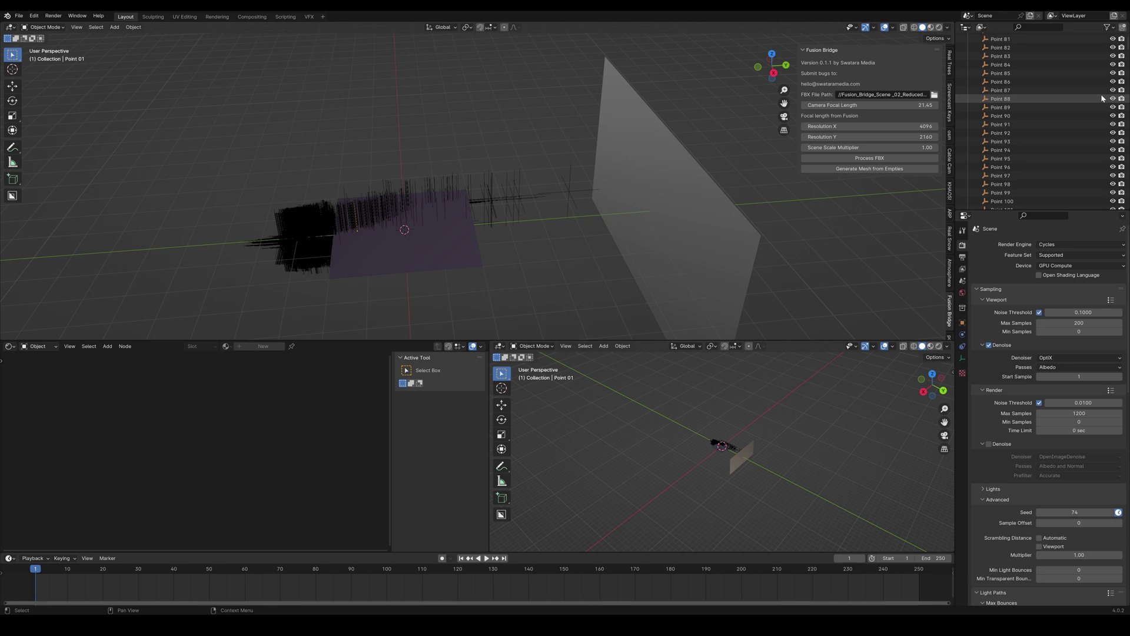
pyautogui.moveTo(1126, 42); pyautogui.dragTo(1123, 233)
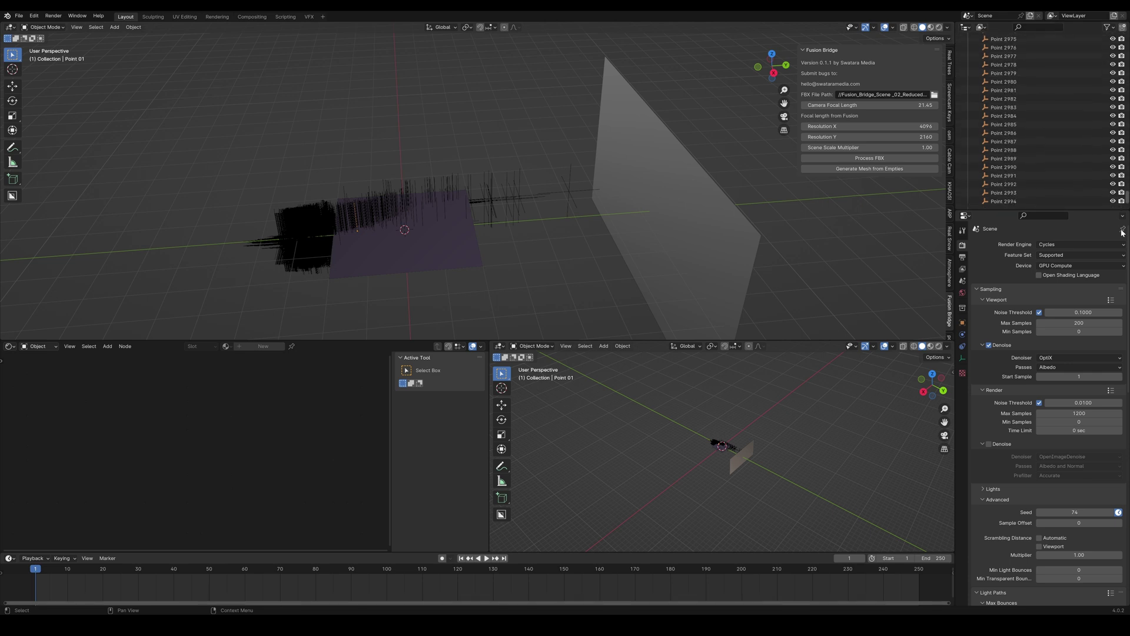
pyautogui.keyDown('shift'); pyautogui.click(989, 201); pyautogui.keyUp('shift')
pyautogui.moveTo(469, 186); pyautogui.dragTo(477, 182)
# Set the pivot to Individual Origins and scale the points down twice.
pyautogui.click(467, 27)
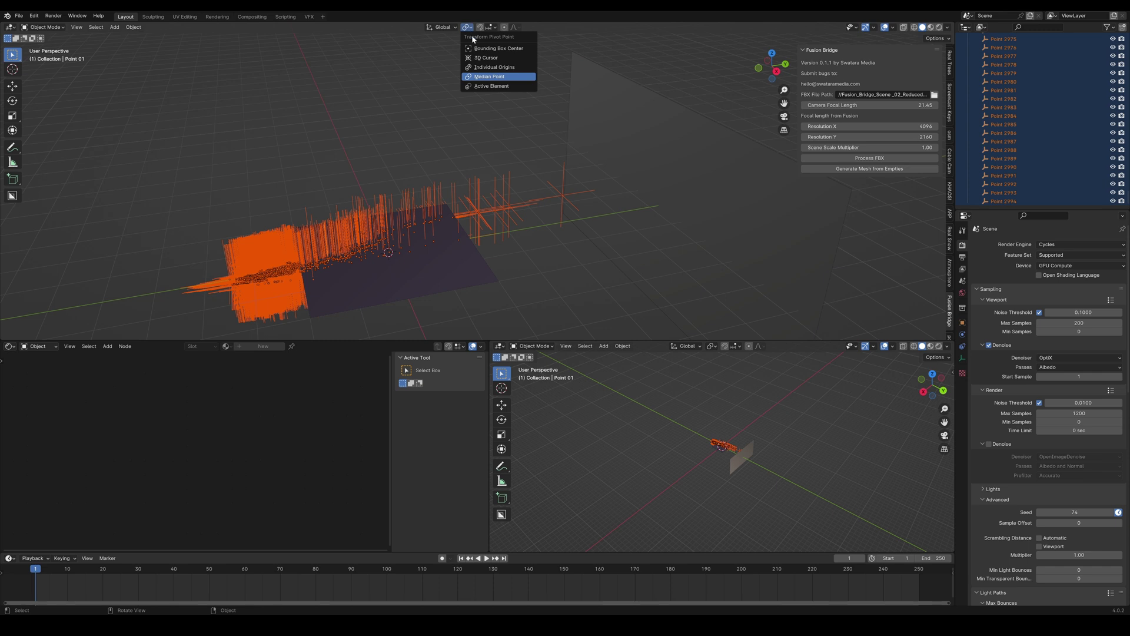
pyautogui.click(494, 67)
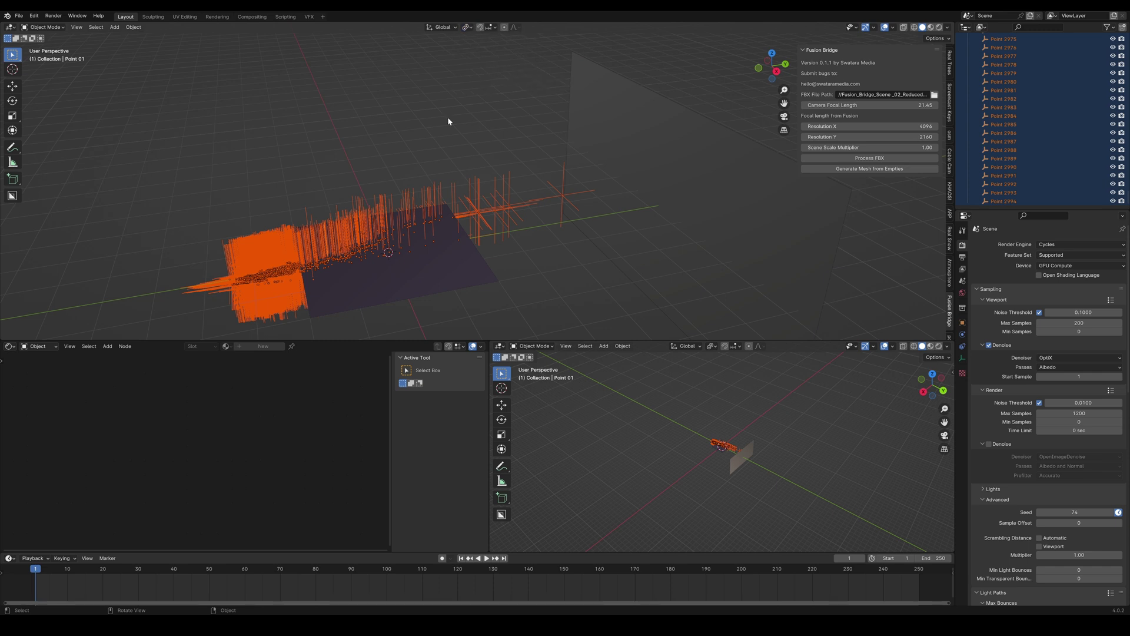
pyautogui.moveTo(448, 117); pyautogui.dragTo(683, 202)
pyautogui.press('s')
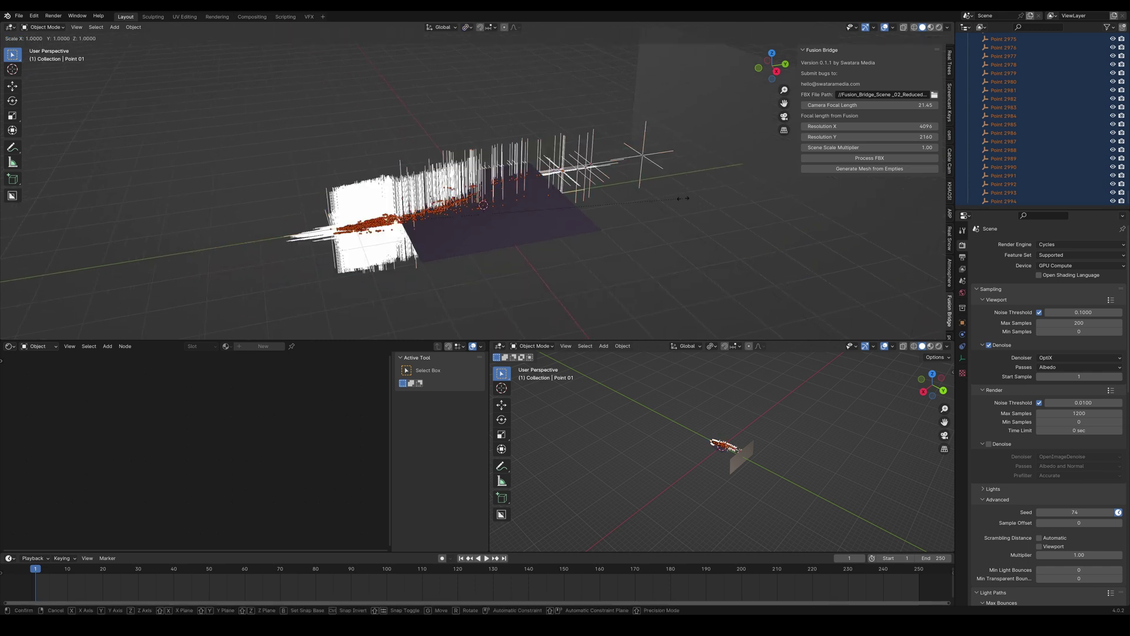
pyautogui.click(598, 200)
pyautogui.press('s')
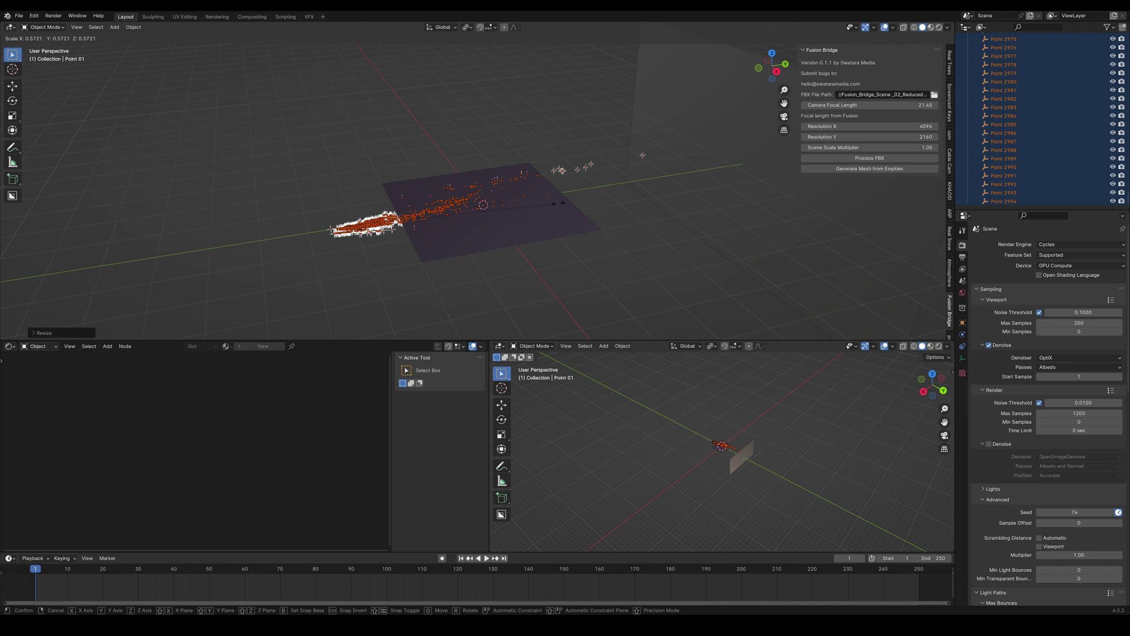
pyautogui.click(463, 210)
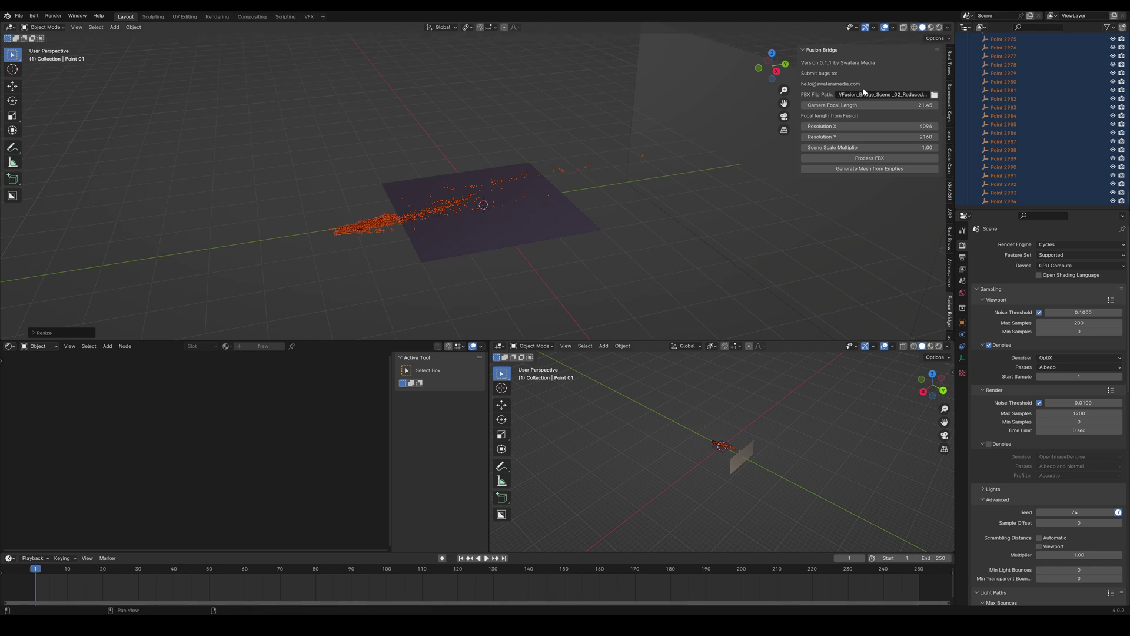
# Switch to the camera view and shrink the point markers further.
pyautogui.click(784, 117)
pyautogui.press('s')
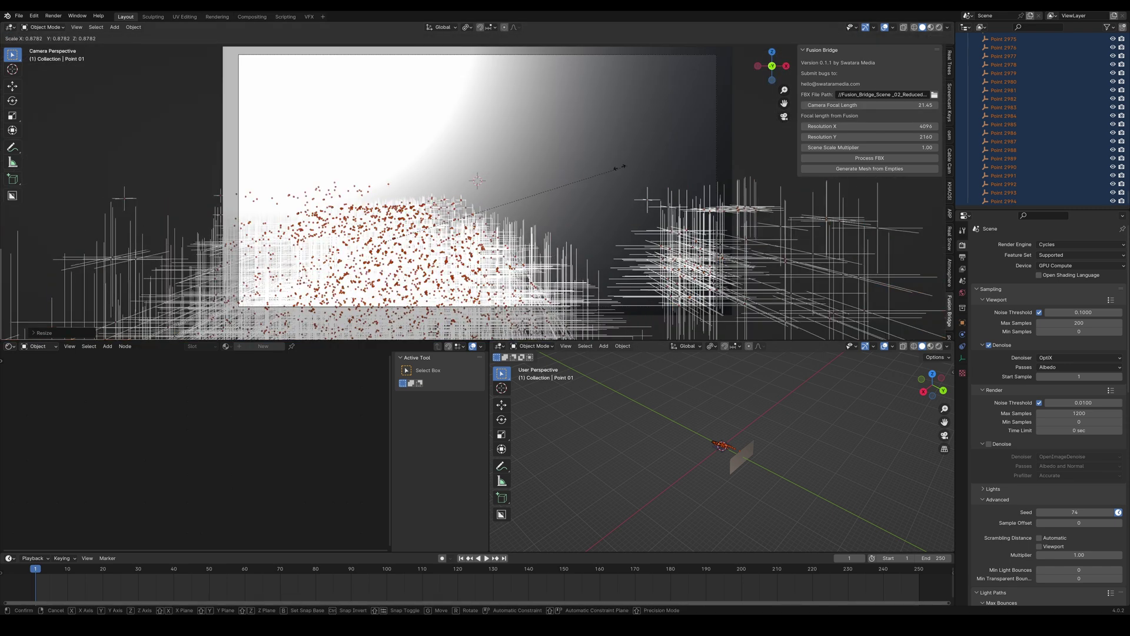
pyautogui.click(434, 239)
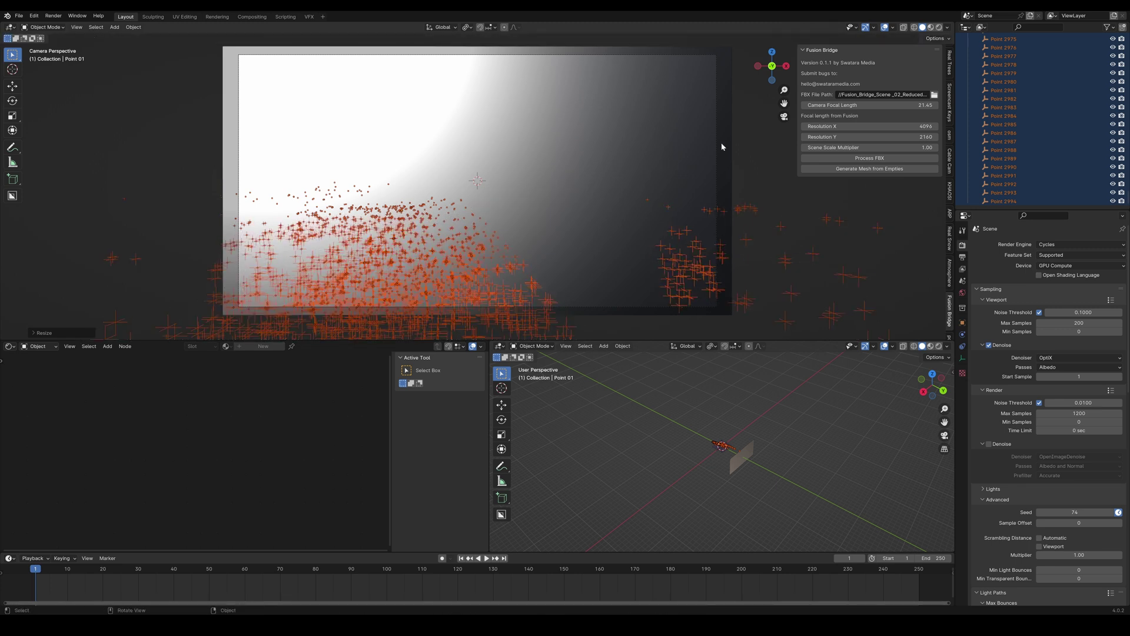
# Delete the image plane attached to the imported camera.
pyautogui.click(731, 120)
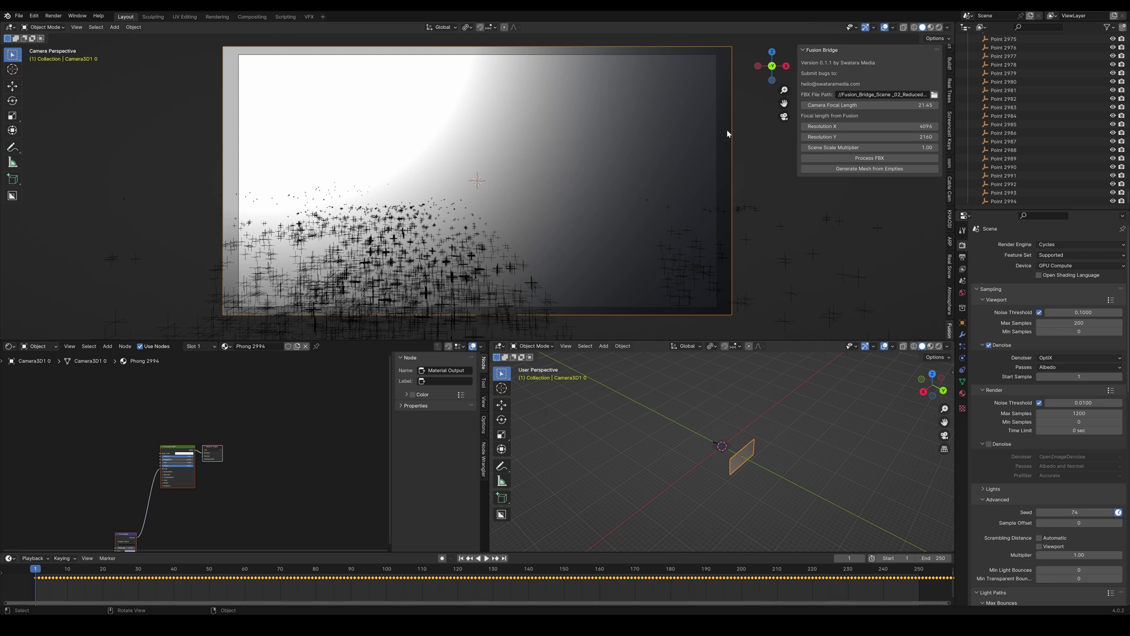
pyautogui.click(721, 132)
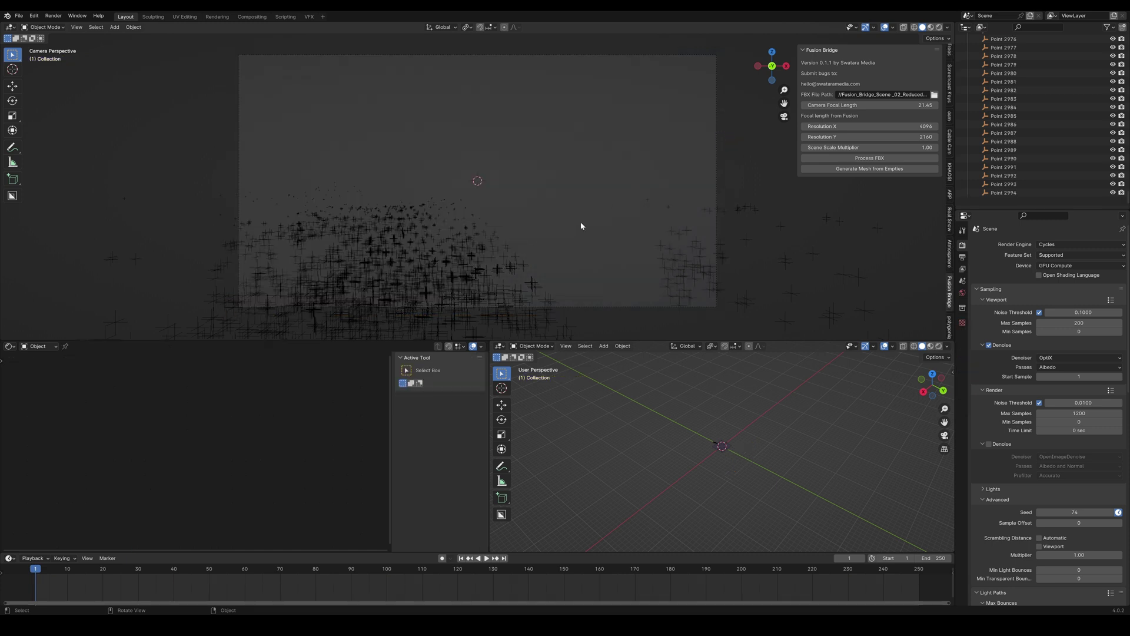
pyautogui.click(963, 257)
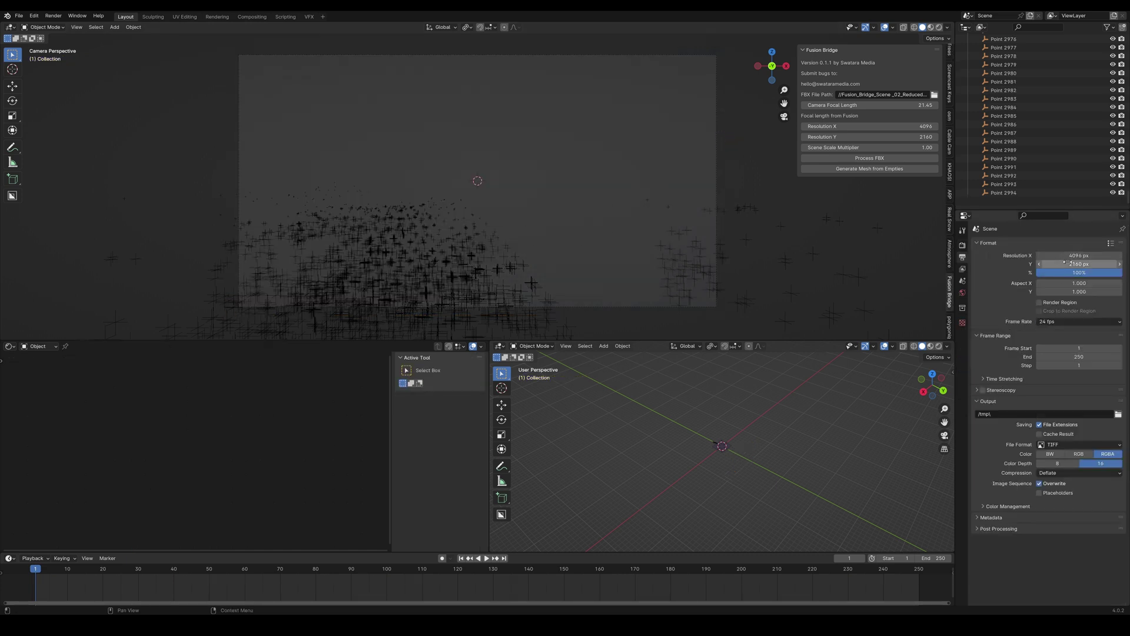
pyautogui.scroll(15, 1054, 102)
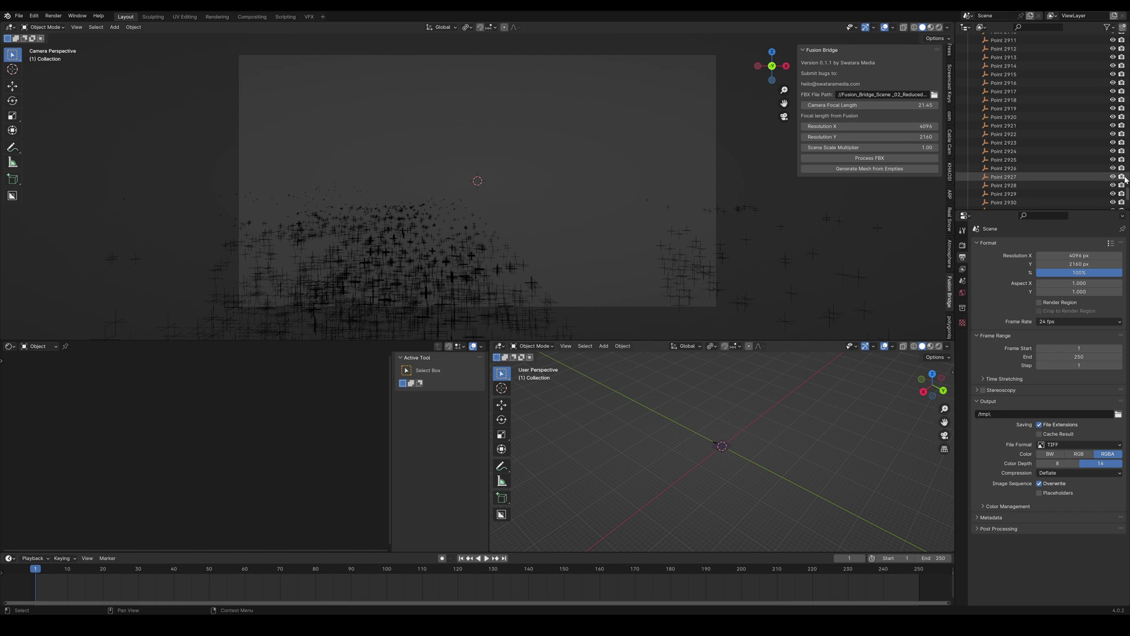
pyautogui.moveTo(1128, 198); pyautogui.dragTo(1128, 36)
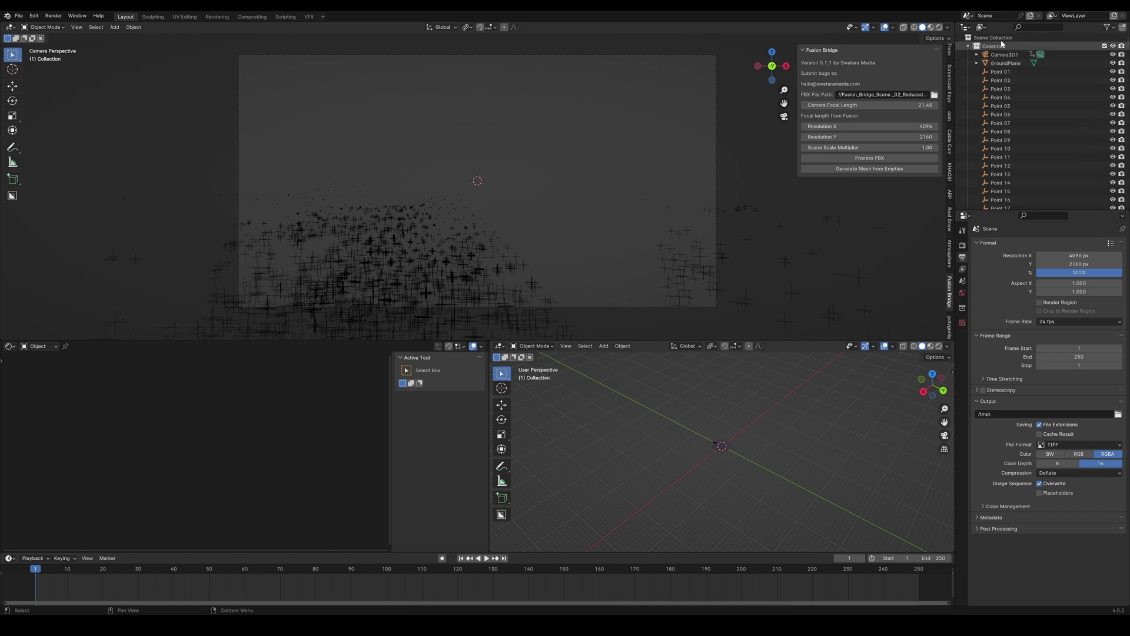
# Give Camera3D1 a Movie Clip background image using Fusion-Bridge_Test-Footage.mov.
pyautogui.click(1000, 55)
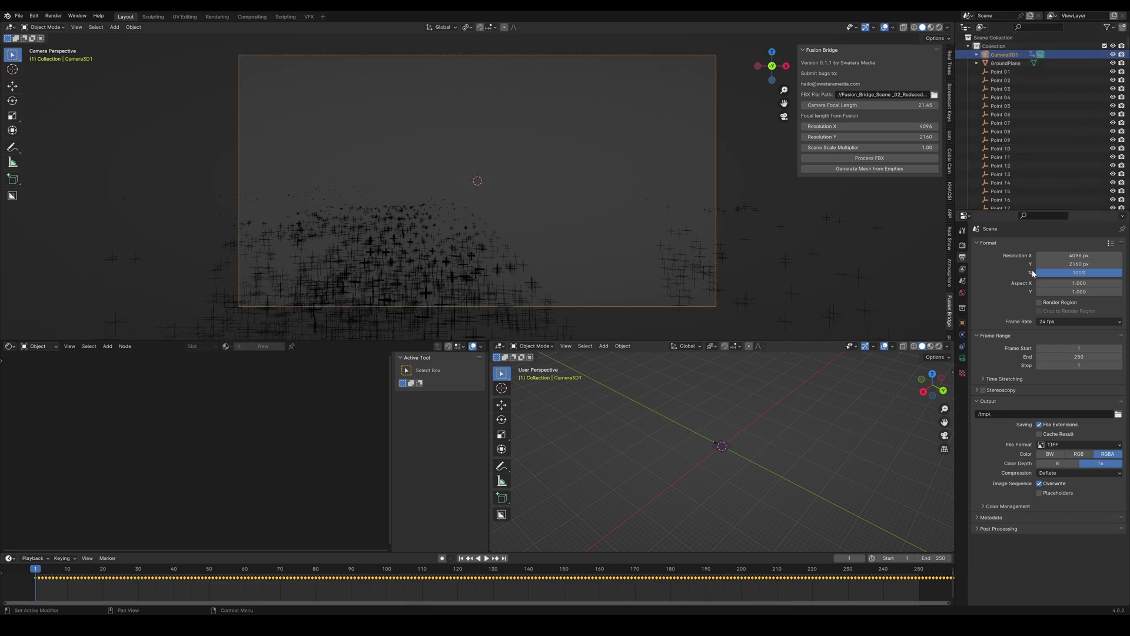
pyautogui.click(963, 357)
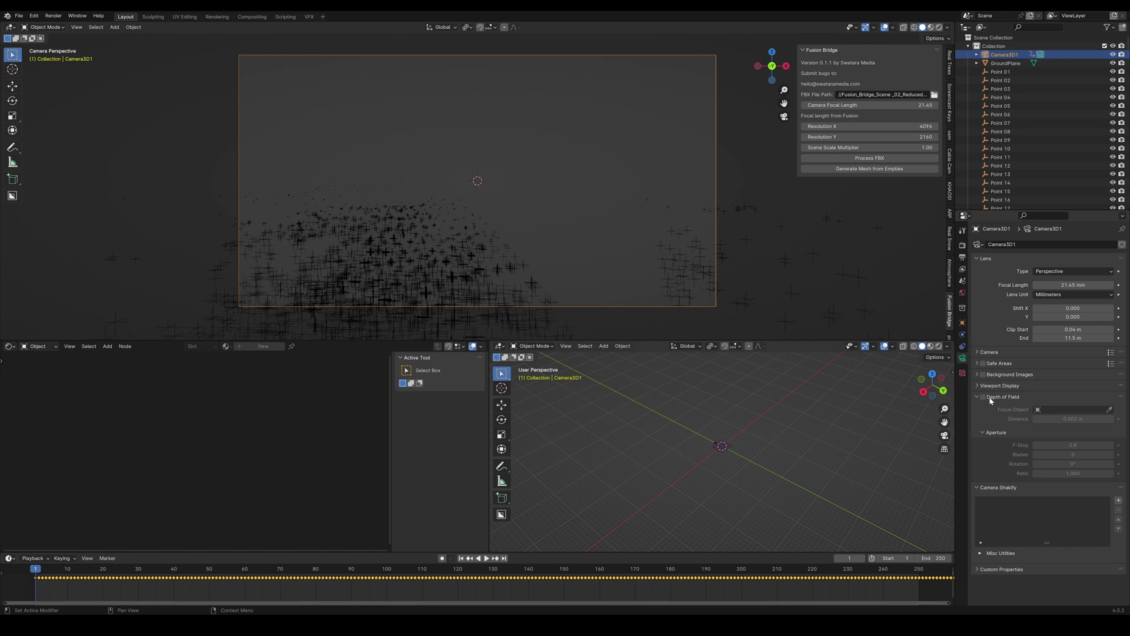
pyautogui.click(978, 374)
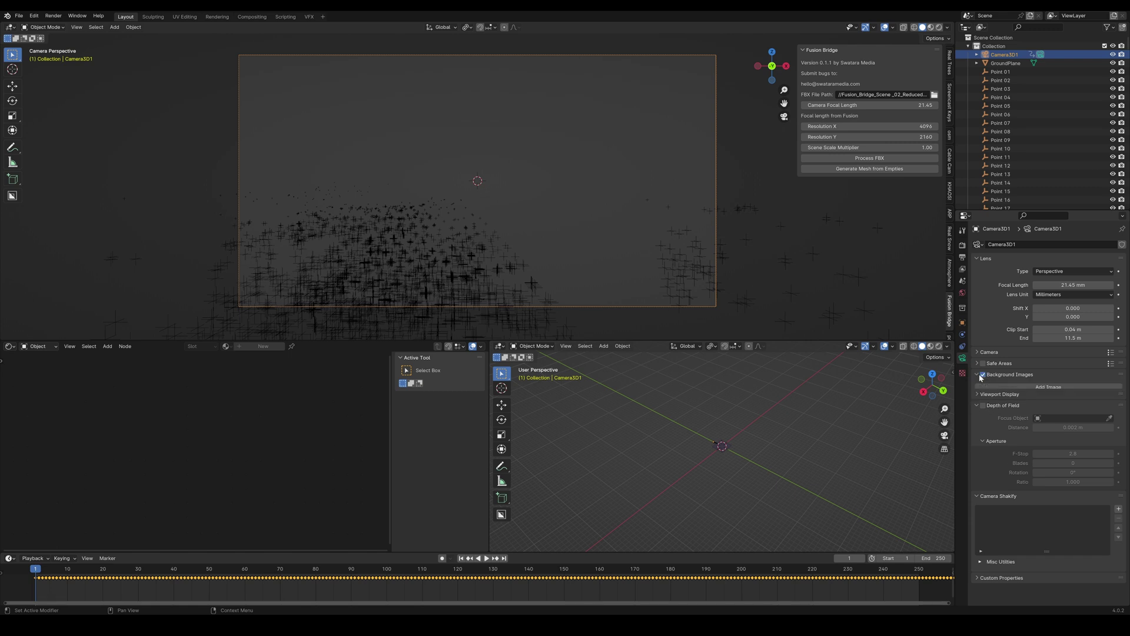
pyautogui.click(1049, 387)
pyautogui.click(1092, 412)
pyautogui.click(1060, 436)
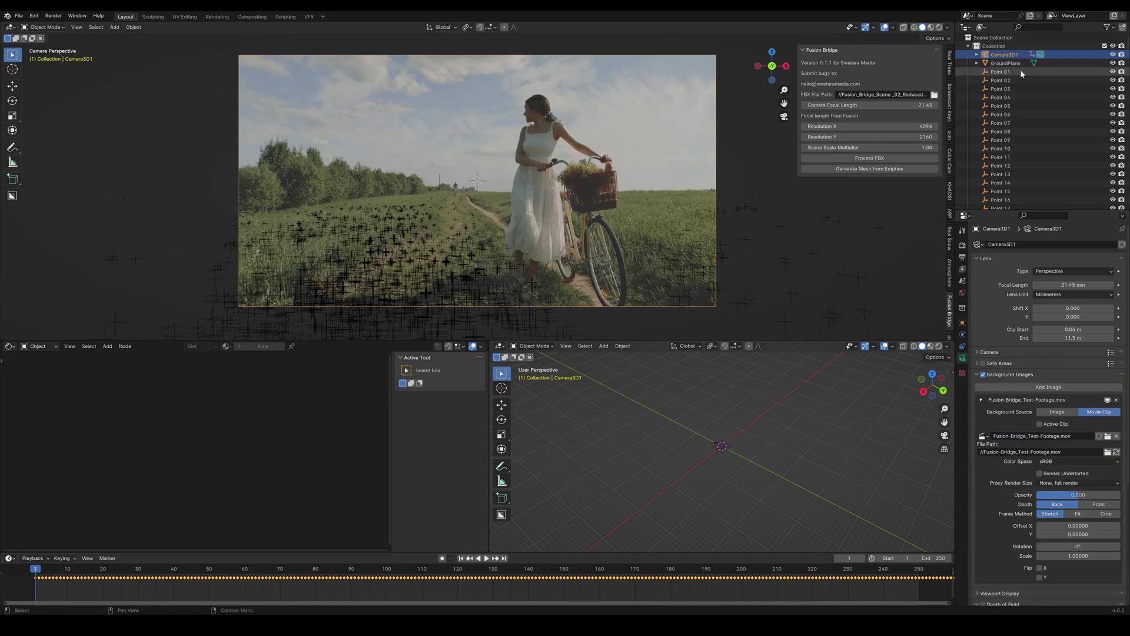
# Select all point empties from Point 01 through Point 2994.
pyautogui.click(1001, 72)
pyautogui.moveTo(1125, 51); pyautogui.dragTo(1127, 65)
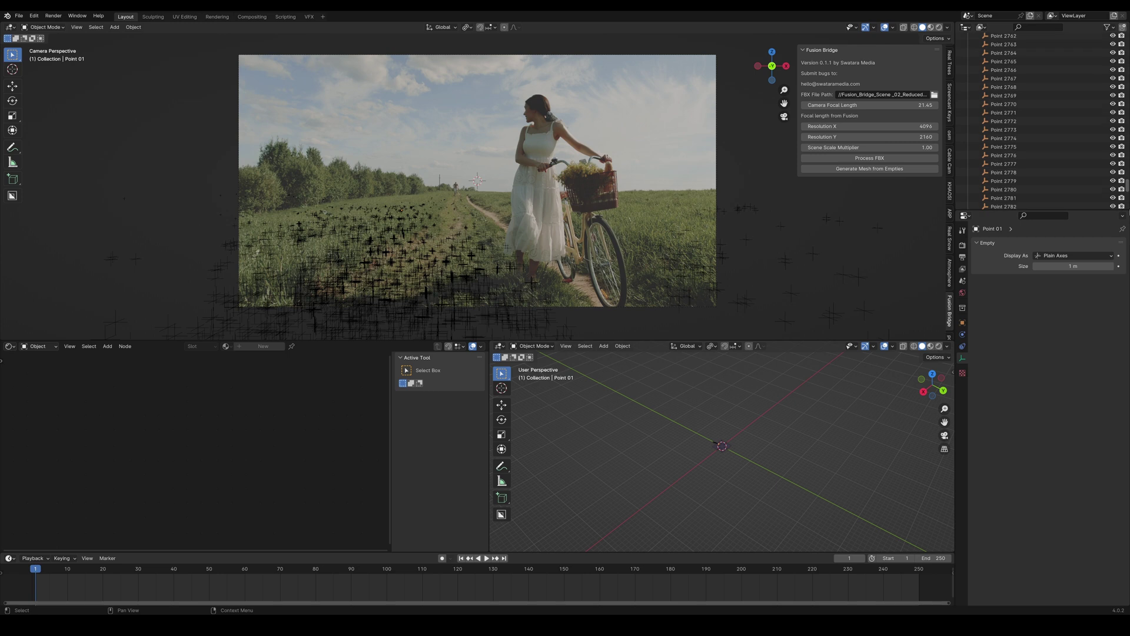
pyautogui.moveTo(1128, 211); pyautogui.dragTo(1113, 233)
pyautogui.keyDown('shift'); pyautogui.click(1001, 202); pyautogui.keyUp('shift')
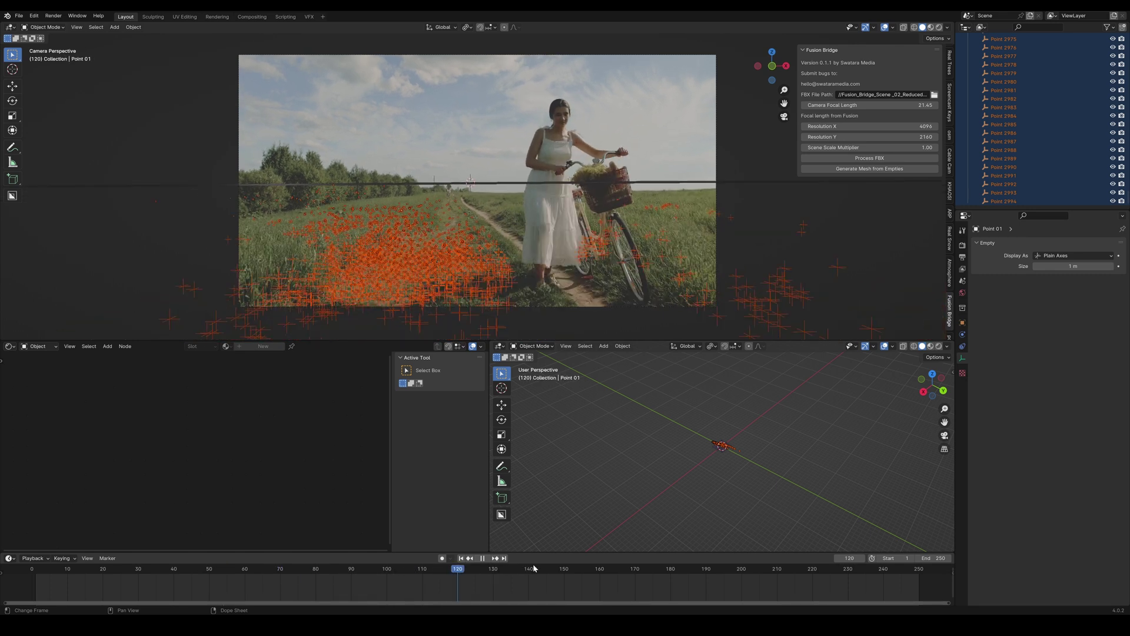
# Stop at frame 153, zoom the camera view and scrub back to check the points hold on the field.
pyautogui.press('space')
pyautogui.scroll(3, 405, 280)
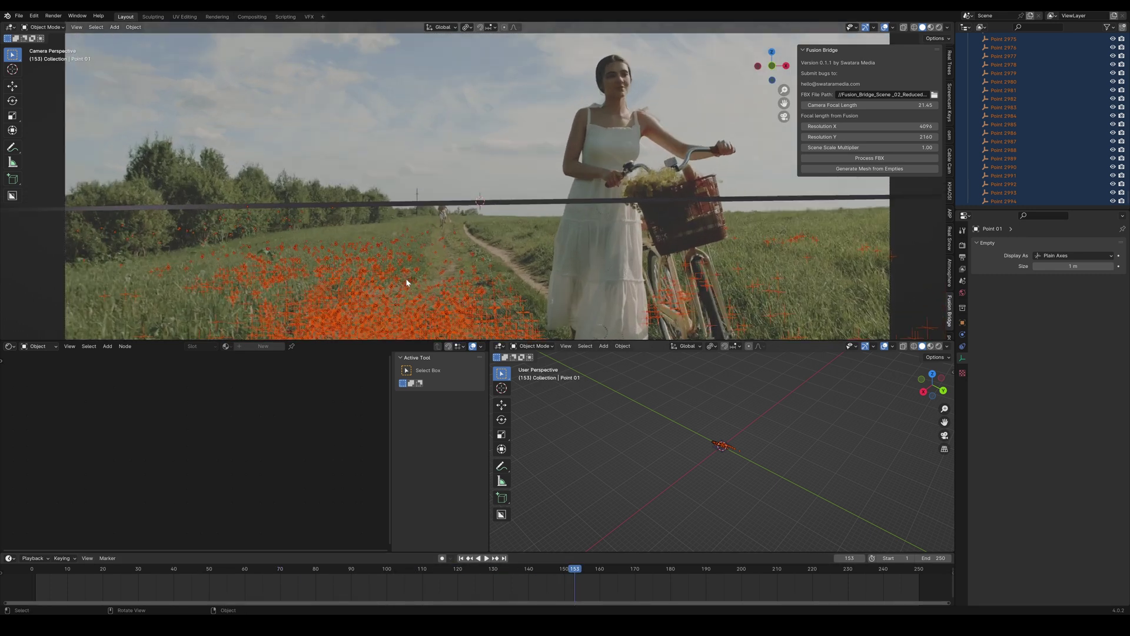
pyautogui.scroll(5, 405, 281)
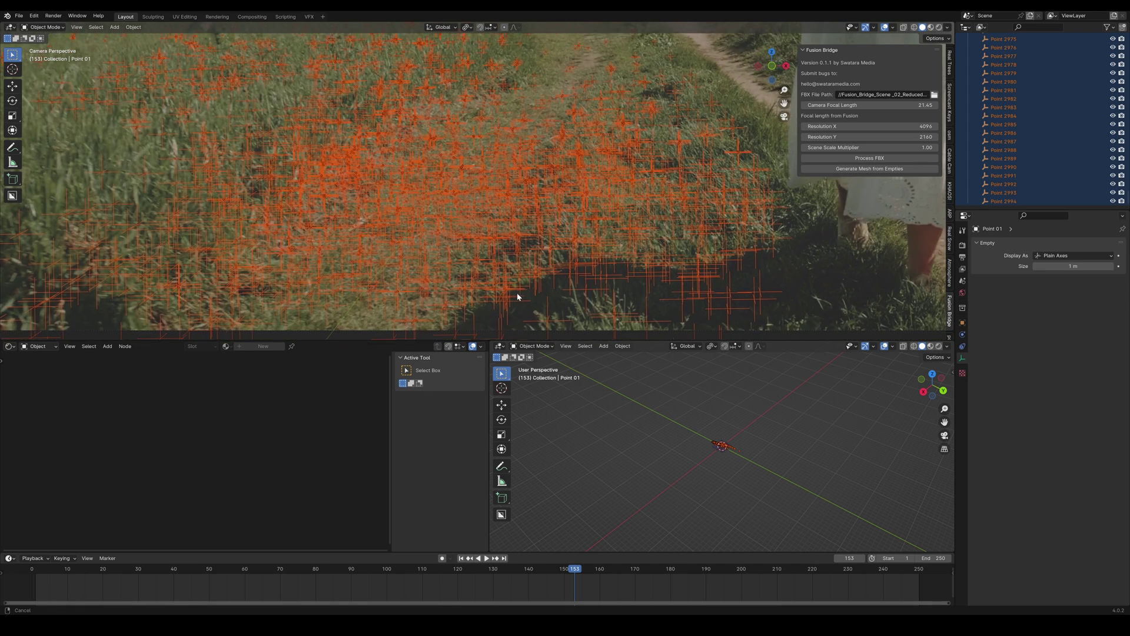
pyautogui.moveTo(519, 297); pyautogui.dragTo(522, 277)
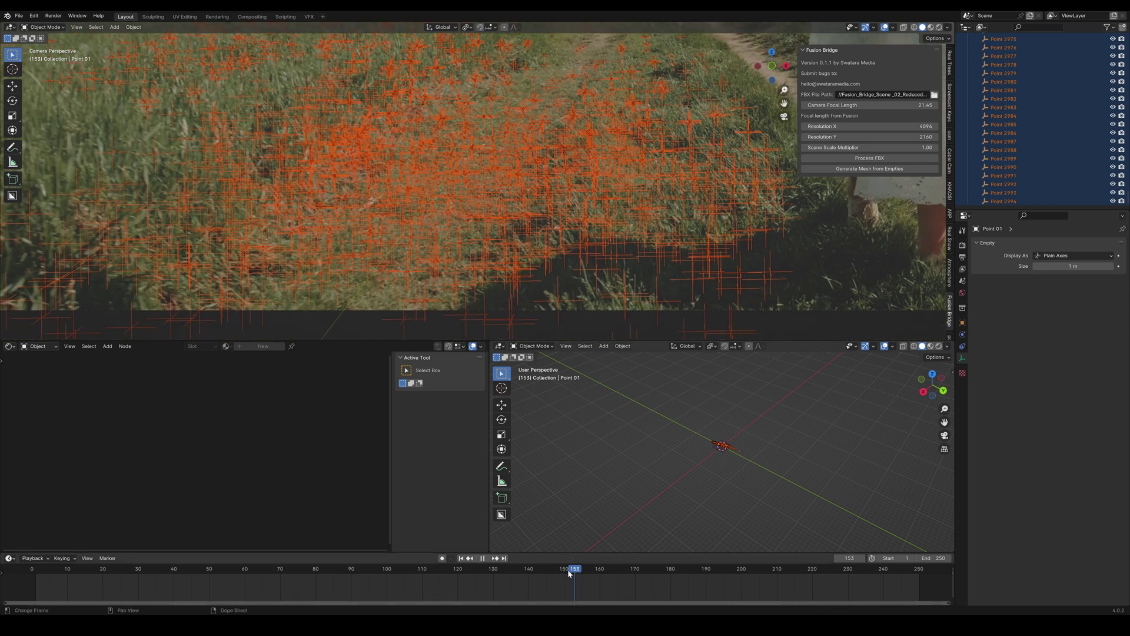
pyautogui.moveTo(569, 573); pyautogui.dragTo(264, 601)
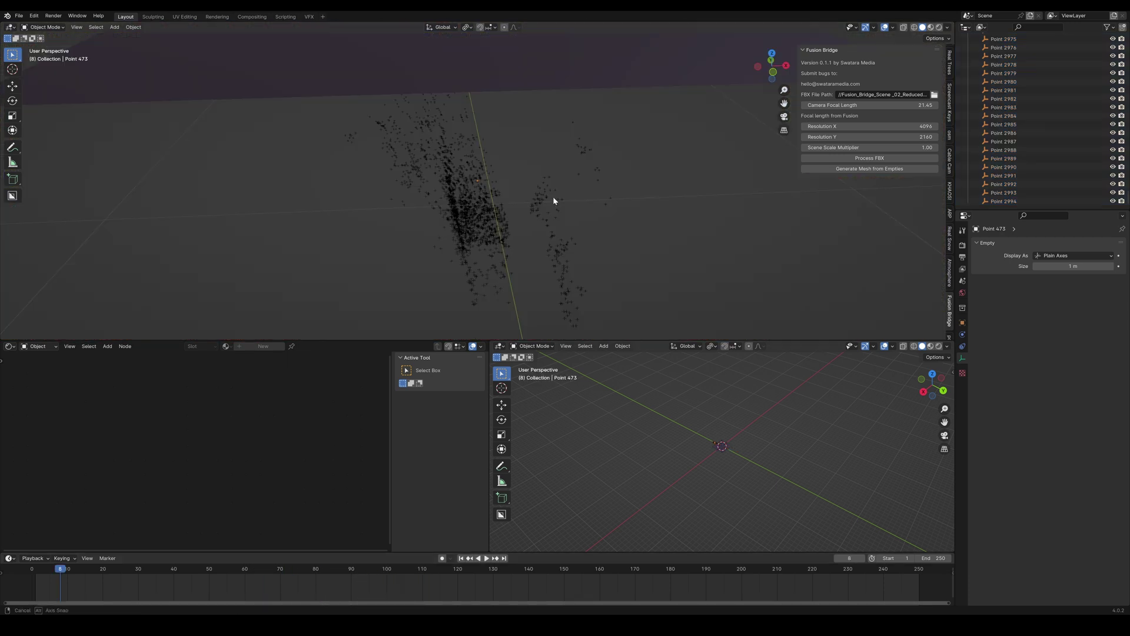
pyautogui.moveTo(554, 200); pyautogui.dragTo(513, 157)
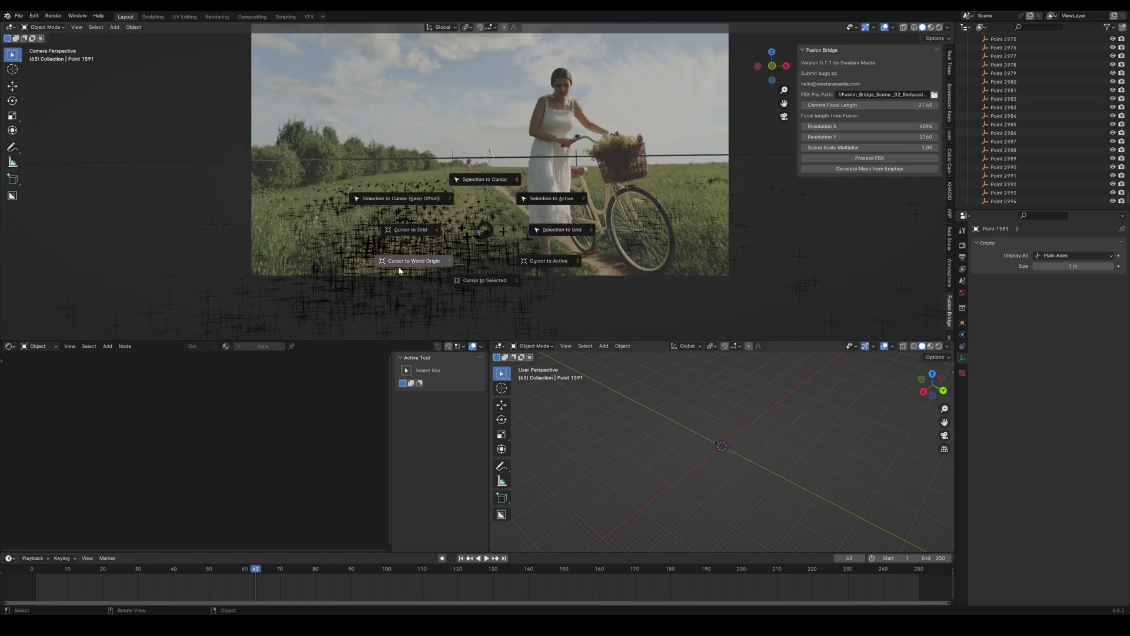
# Snap the 3D cursor to a tracked point and add a cube there.
pyautogui.click(478, 281)
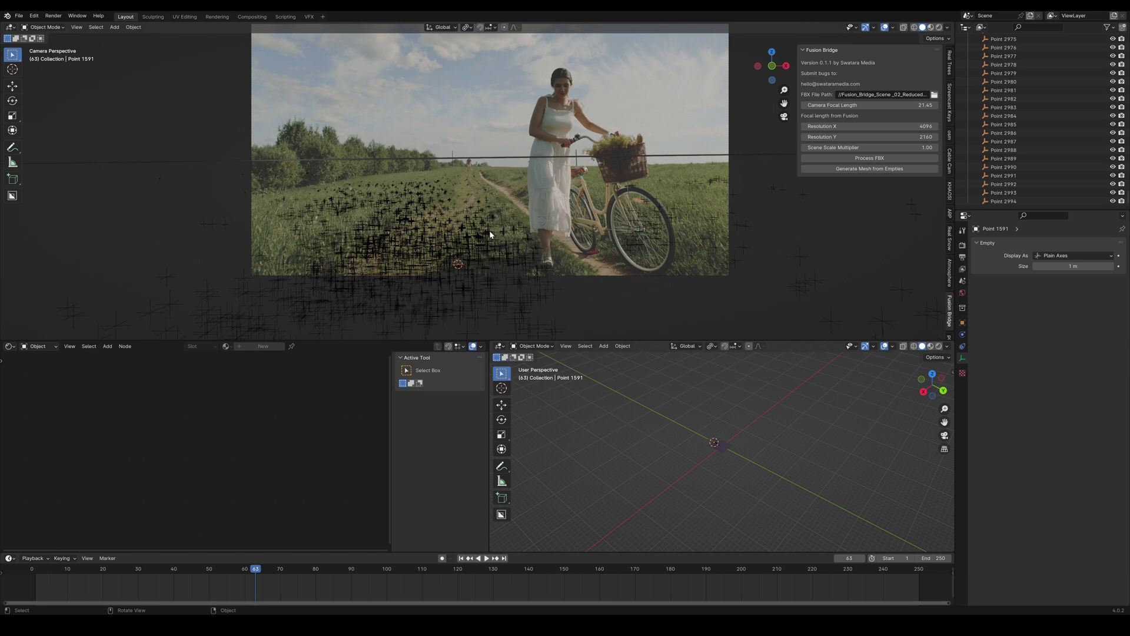
pyautogui.hotkey('shift', 'a')
pyautogui.moveTo(486, 242)
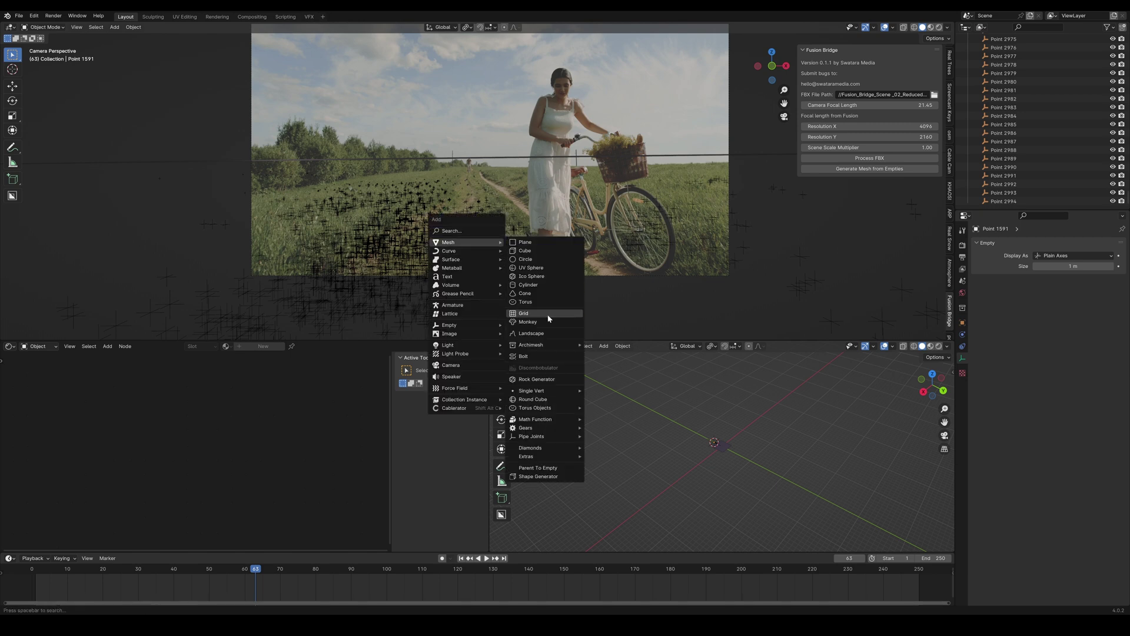
pyautogui.click(547, 252)
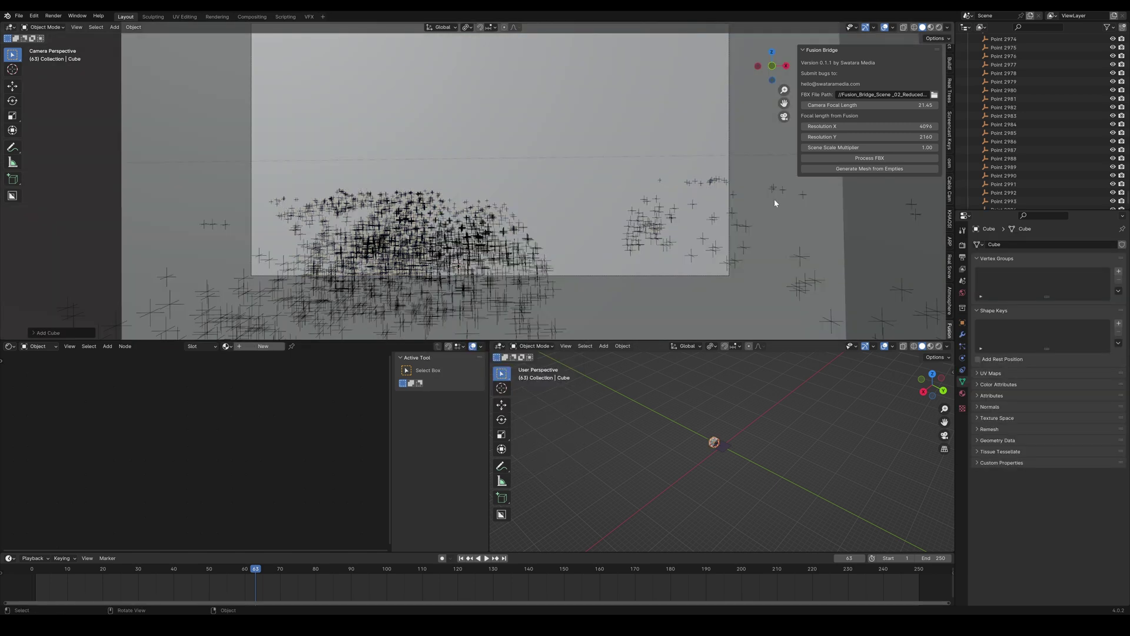
# Scale the cube down and raise it along Z to rest on the field.
pyautogui.press('s')
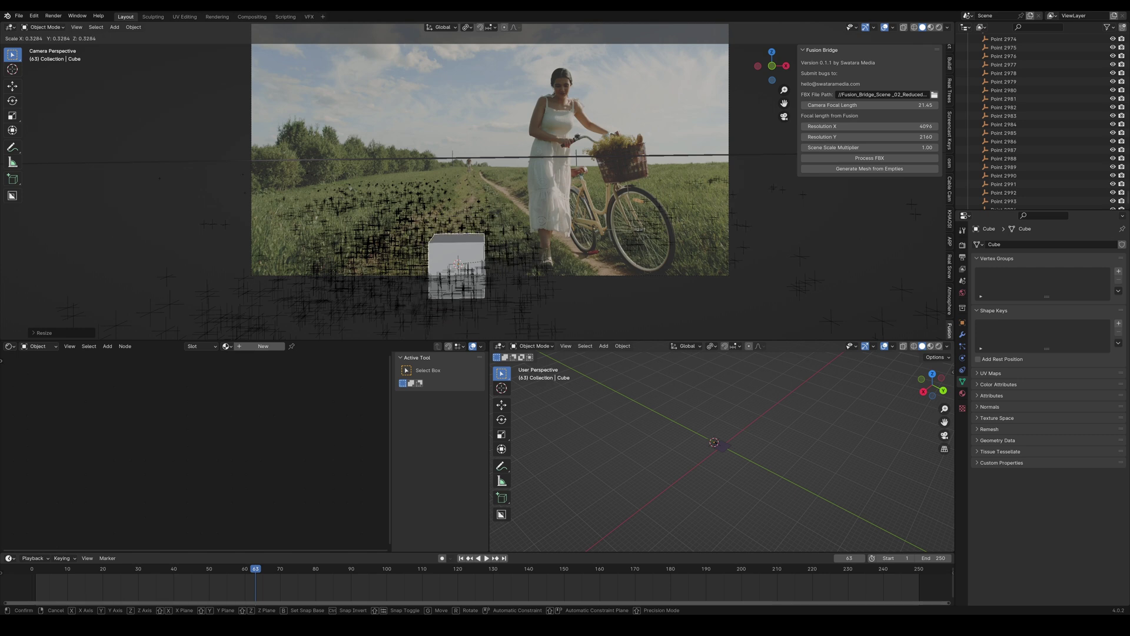
pyautogui.press('Return')
pyautogui.press('g')
pyautogui.press('z')
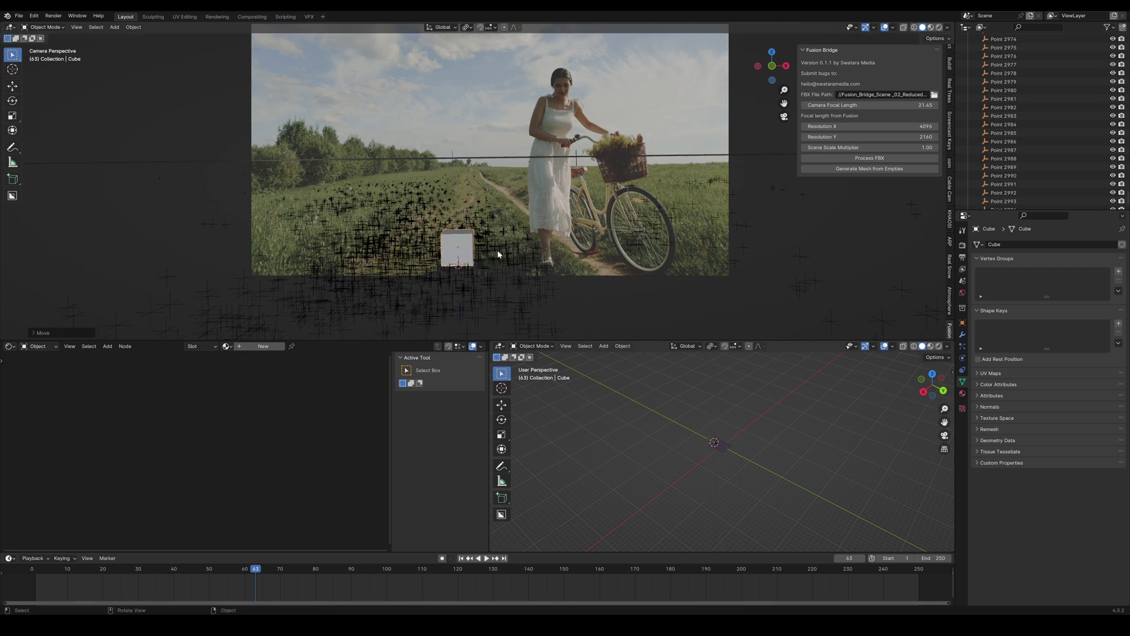
pyautogui.click(499, 249)
# Select the stray Point 515 empty and scrub the footage to check the cube's tracking.
pyautogui.click(516, 175)
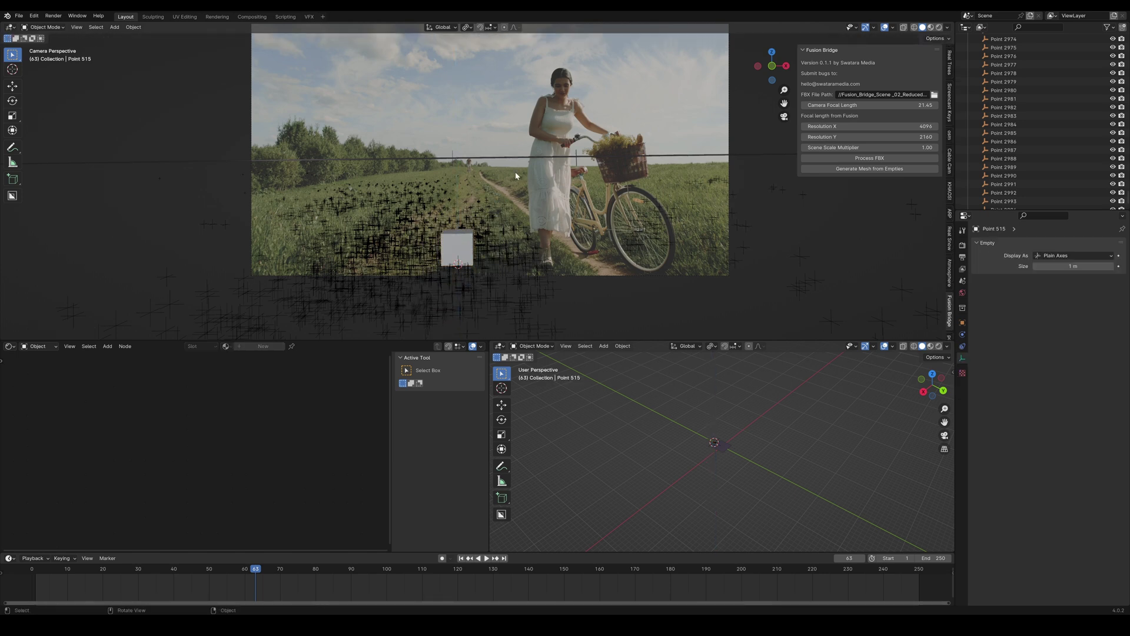
pyautogui.moveTo(256, 571)
pyautogui.mouseDown()
pyautogui.moveTo(159, 568)
pyautogui.moveTo(259, 570)
pyautogui.mouseUp()
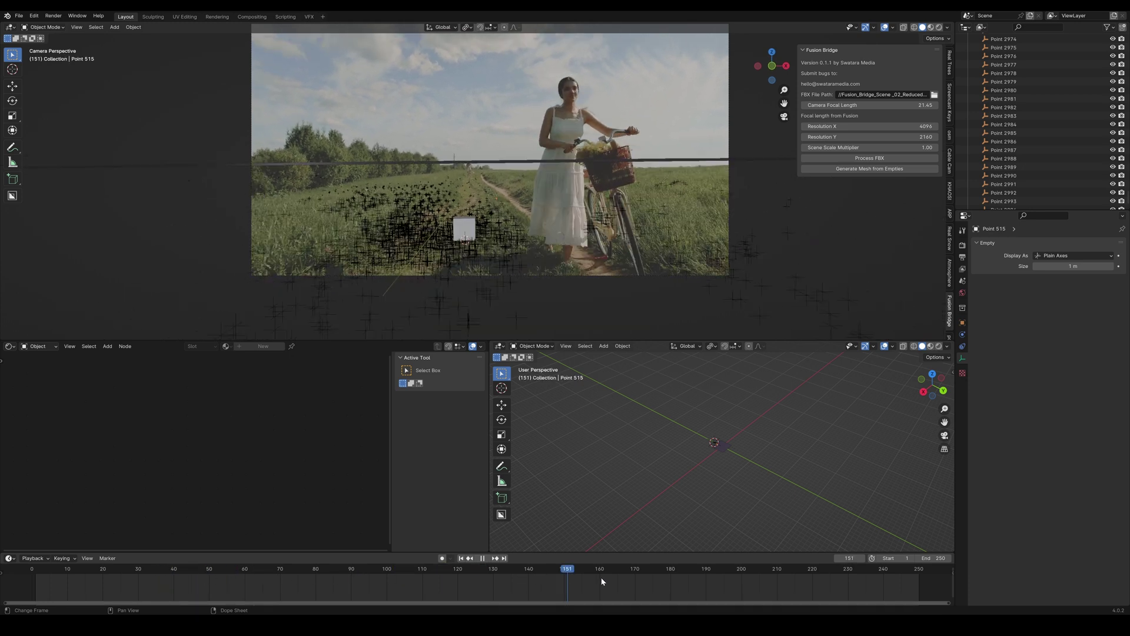
pyautogui.press('space')
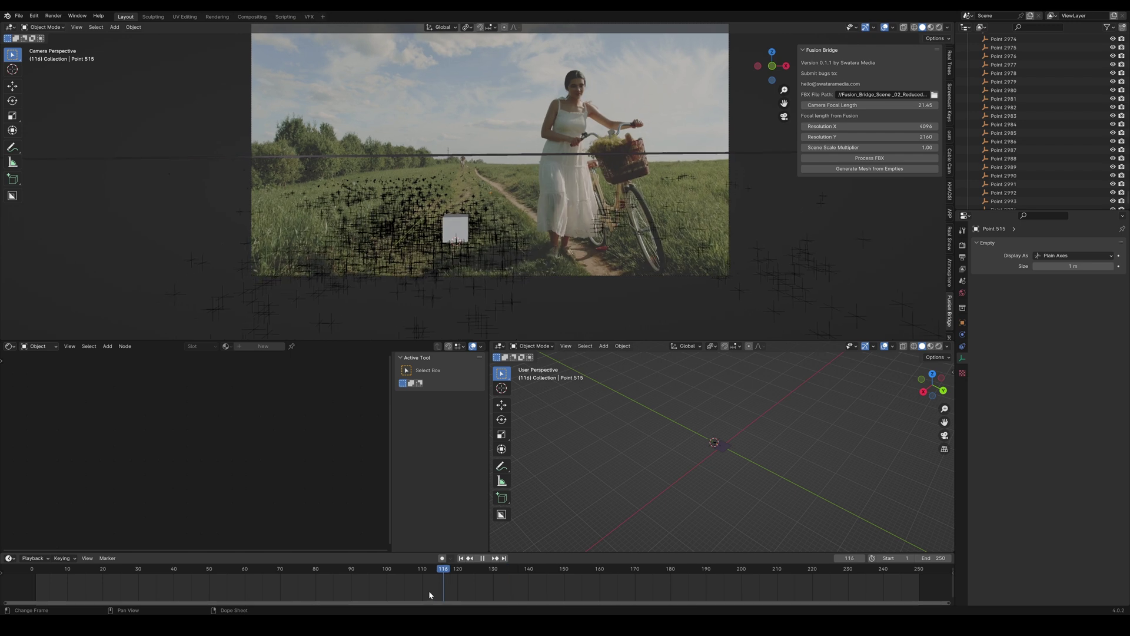
# Delete the stray Point 515 empty and the ground plane.
pyautogui.press('x')
pyautogui.click(474, 228)
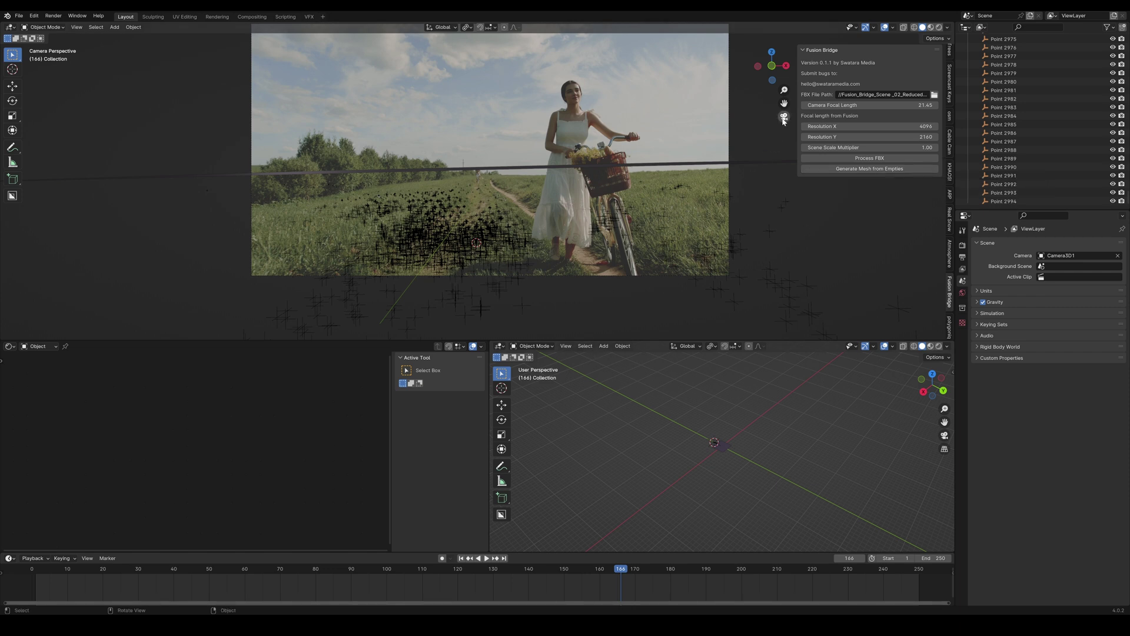
pyautogui.click(736, 163)
pyautogui.press('x')
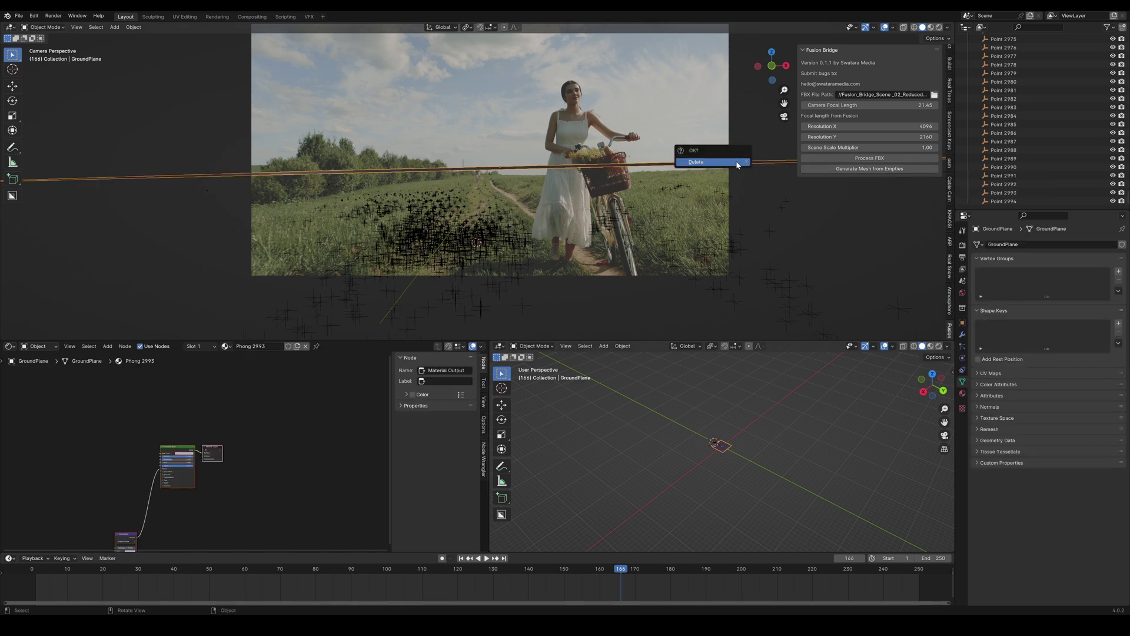
pyautogui.click(738, 163)
# Select the ground-level point empties in free view, then play the footage in camera view to check them.
pyautogui.click(785, 116)
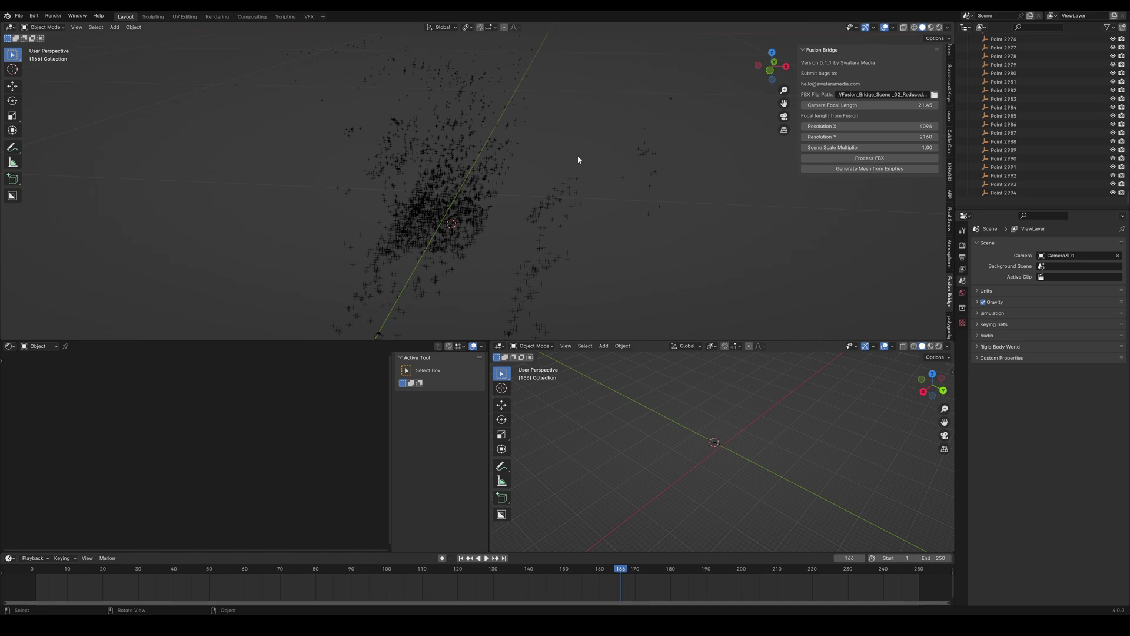
pyautogui.moveTo(578, 156); pyautogui.dragTo(515, 204)
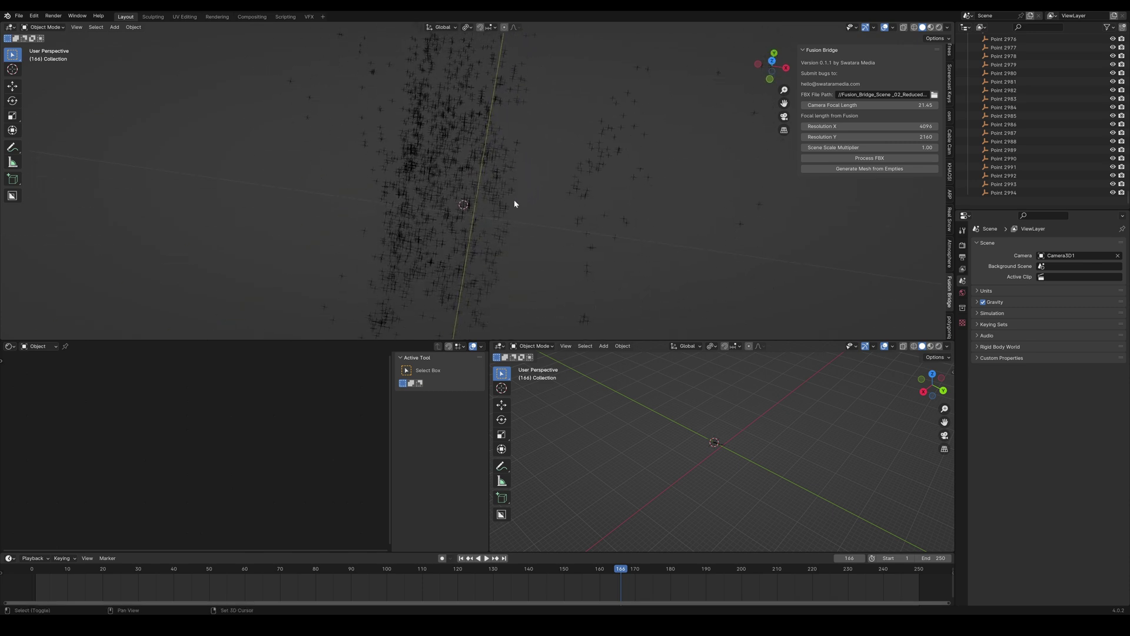
pyautogui.scroll(-10, 449, 254)
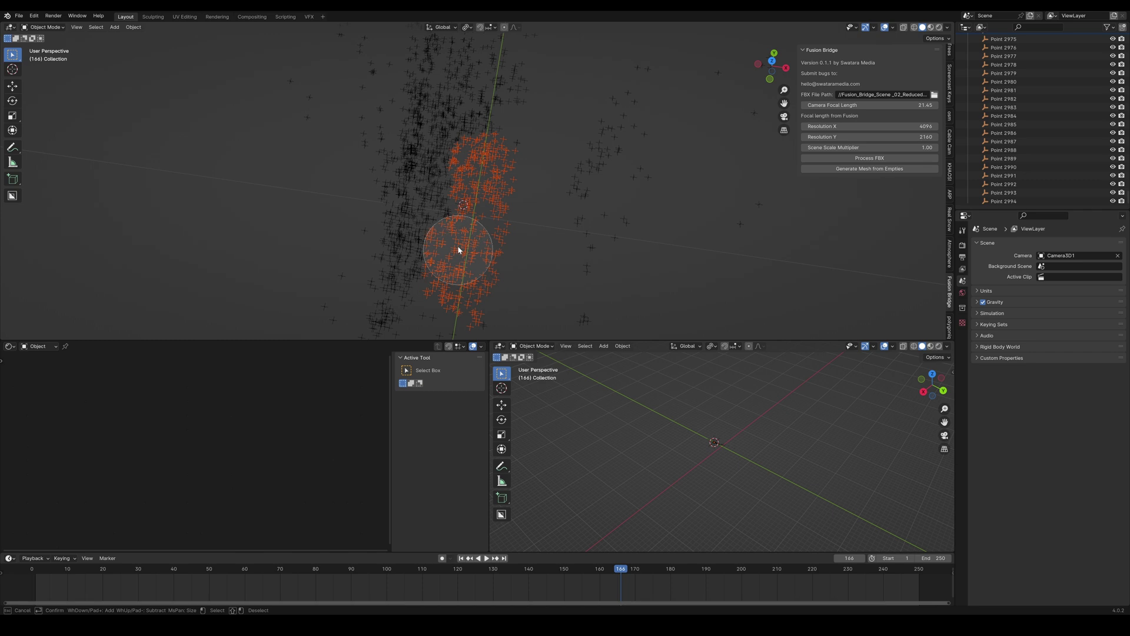
pyautogui.moveTo(474, 174)
pyautogui.mouseDown()
pyautogui.moveTo(468, 164)
pyautogui.moveTo(495, 166)
pyautogui.mouseUp()
pyautogui.rightClick(495, 166)
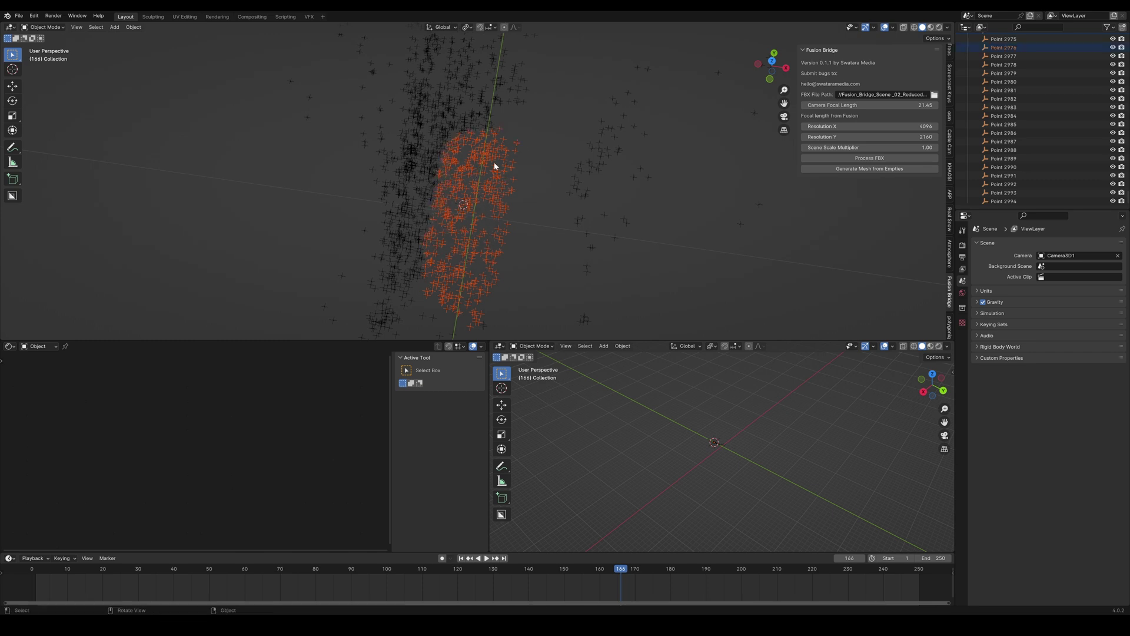
pyautogui.click(785, 120)
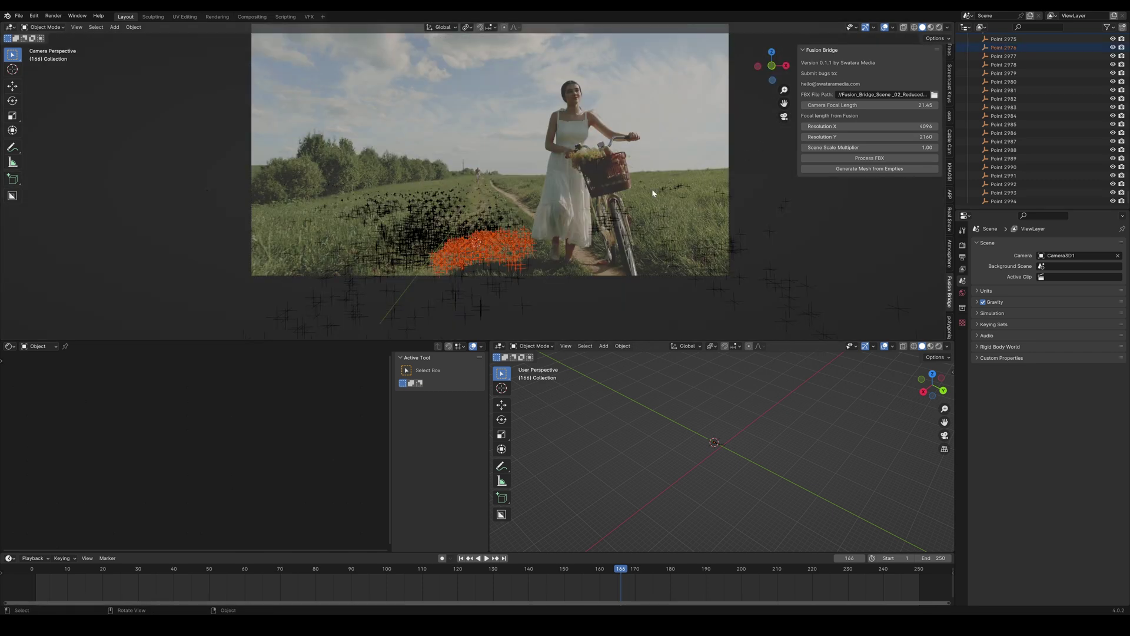
pyautogui.hotkey('ctrl', 'shift', 'space')
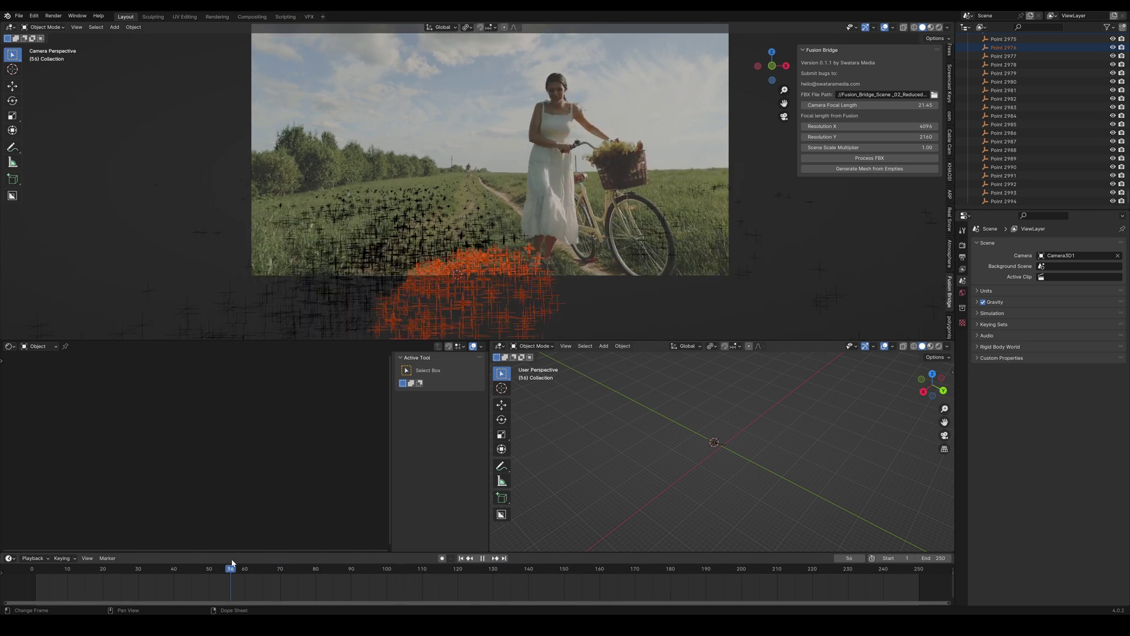
pyautogui.press('space')
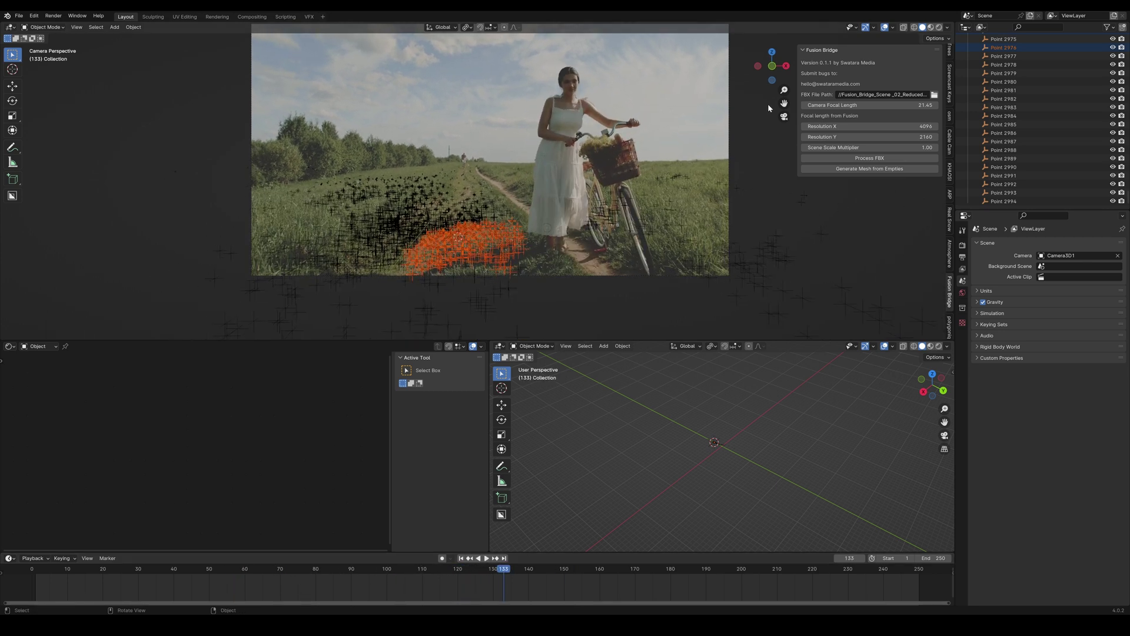
# Circle-select more grass-patch points in free view and orbit to inspect the selection.
pyautogui.click(785, 117)
pyautogui.press('c')
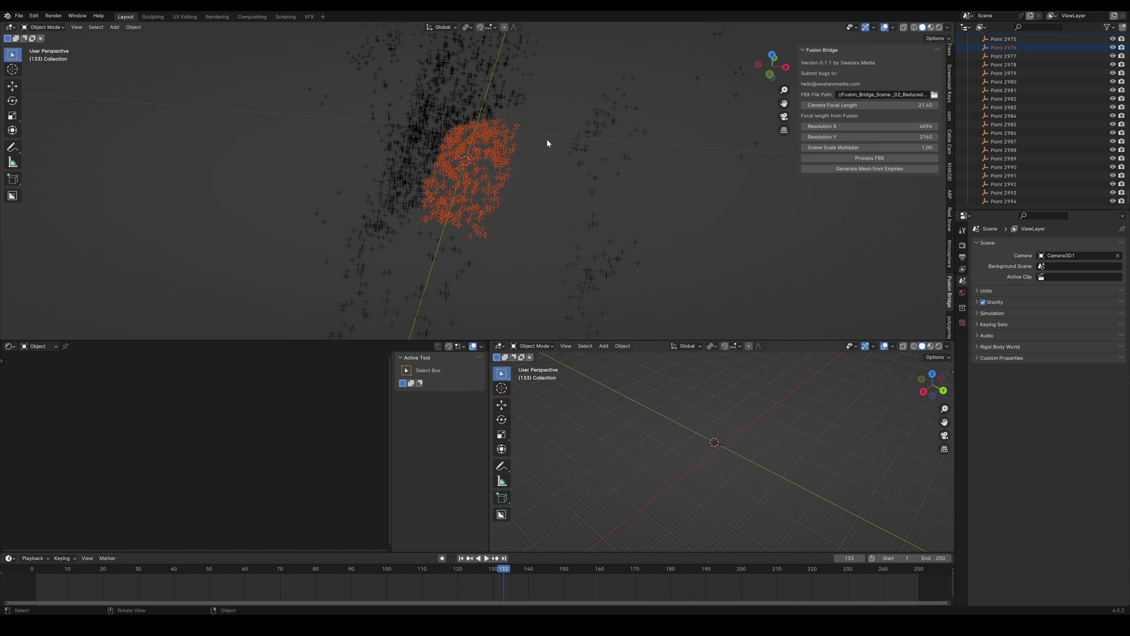
pyautogui.moveTo(535, 143); pyautogui.dragTo(535, 157)
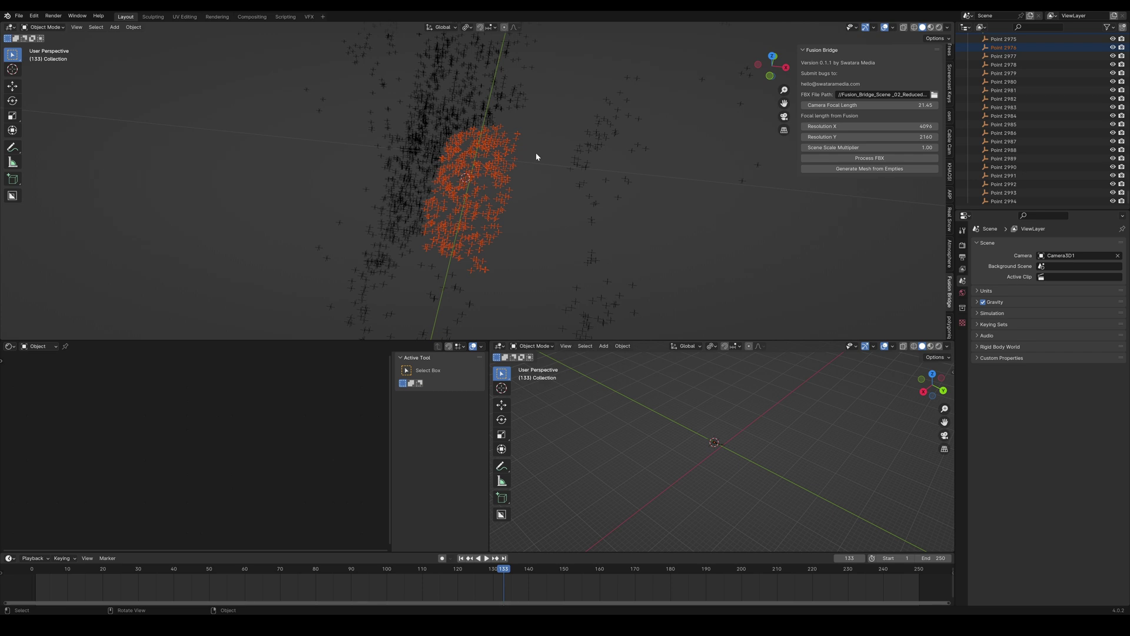
pyautogui.moveTo(536, 157); pyautogui.dragTo(477, 213)
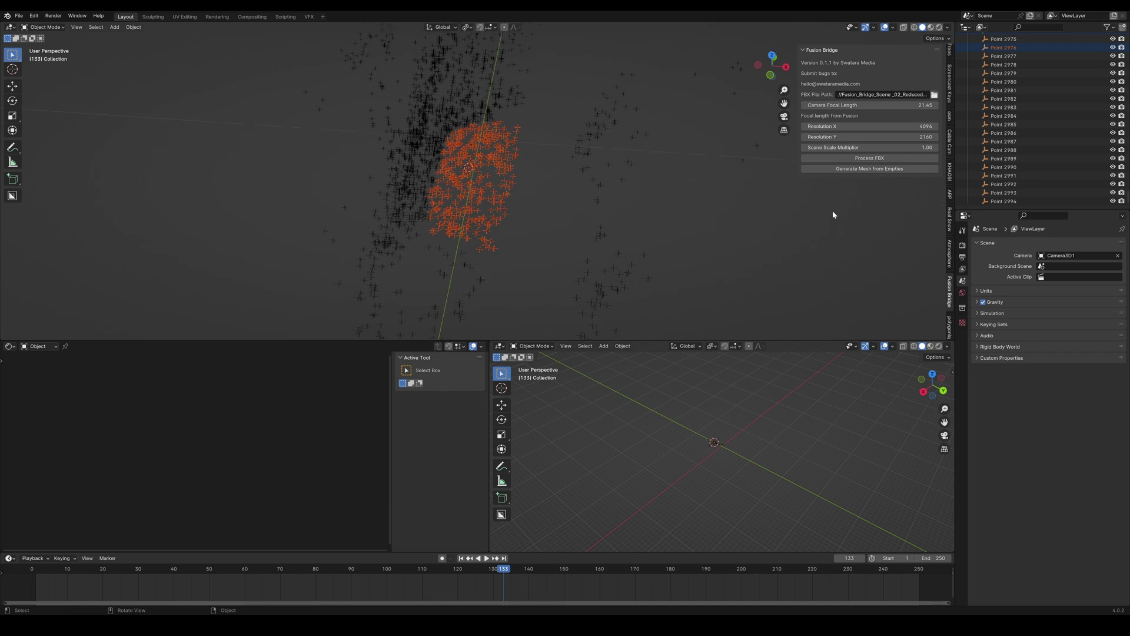
# Generate GeneratedMeshObj from the selected empties, inspect its triangles in Edit Mode, then return to camera view.
pyautogui.click(848, 172)
pyautogui.moveTo(514, 189)
pyautogui.mouseDown()
pyautogui.moveTo(529, 159)
pyautogui.moveTo(553, 188)
pyautogui.moveTo(555, 174)
pyautogui.moveTo(550, 204)
pyautogui.moveTo(540, 182)
pyautogui.moveTo(516, 179)
pyautogui.moveTo(523, 192)
pyautogui.mouseUp()
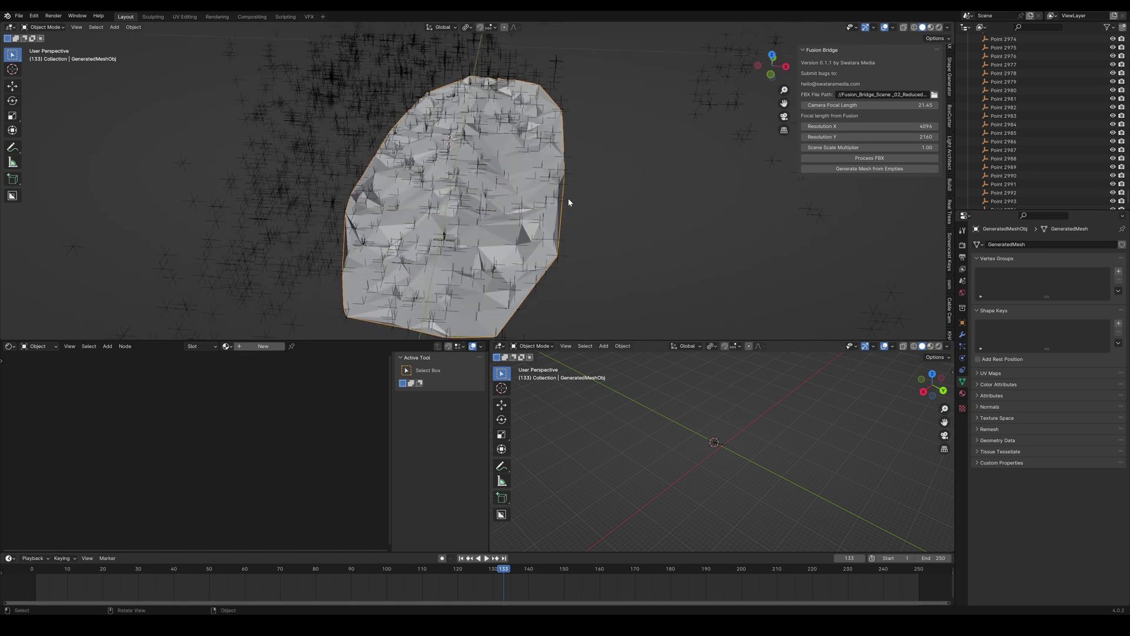
pyautogui.press('Tab')
pyautogui.scroll(6, 529, 208)
pyautogui.moveTo(529, 207)
pyautogui.mouseDown()
pyautogui.moveTo(510, 126)
pyautogui.moveTo(517, 182)
pyautogui.moveTo(521, 117)
pyautogui.moveTo(518, 235)
pyautogui.moveTo(520, 217)
pyautogui.mouseUp()
pyautogui.press('Tab')
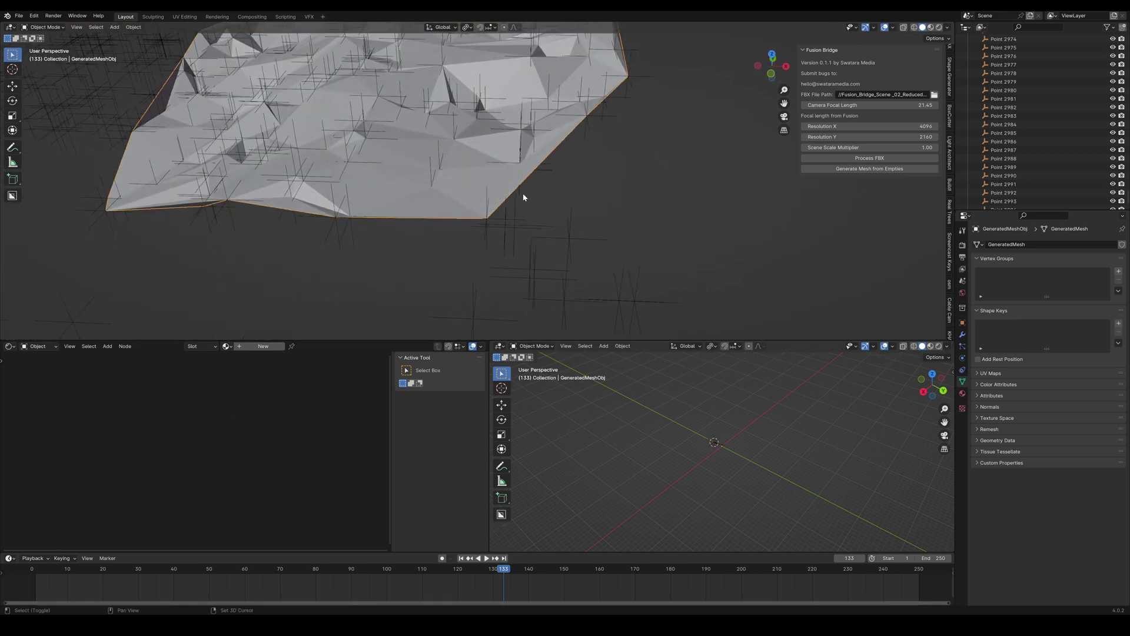
pyautogui.press('KP_0')
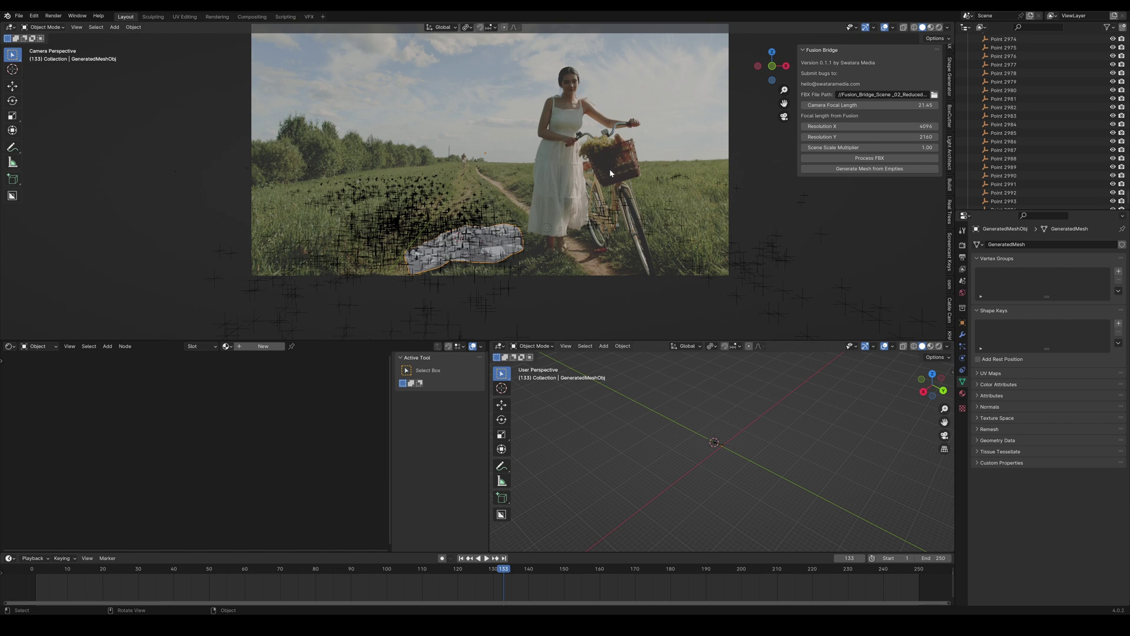
pyautogui.scroll(5, 610, 173)
# Display the generated mesh as Wire and play through the footage up to frame 185.
pyautogui.click(963, 322)
pyautogui.click(1007, 457)
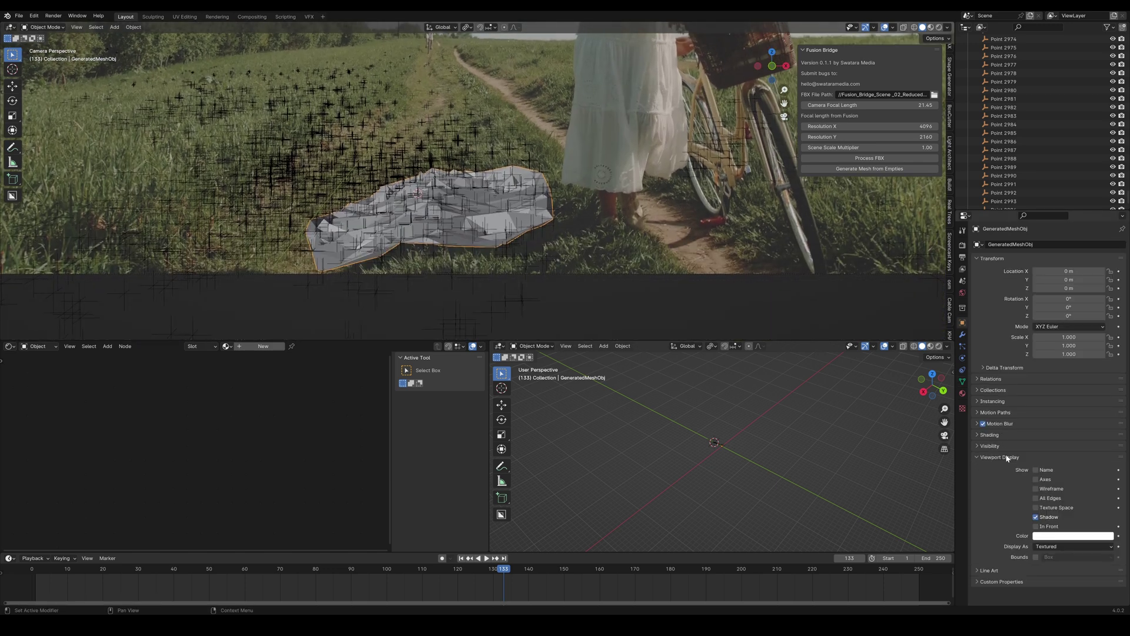
pyautogui.click(1069, 544)
pyautogui.click(1053, 566)
pyautogui.moveTo(389, 573); pyautogui.dragTo(228, 575)
pyautogui.press('space')
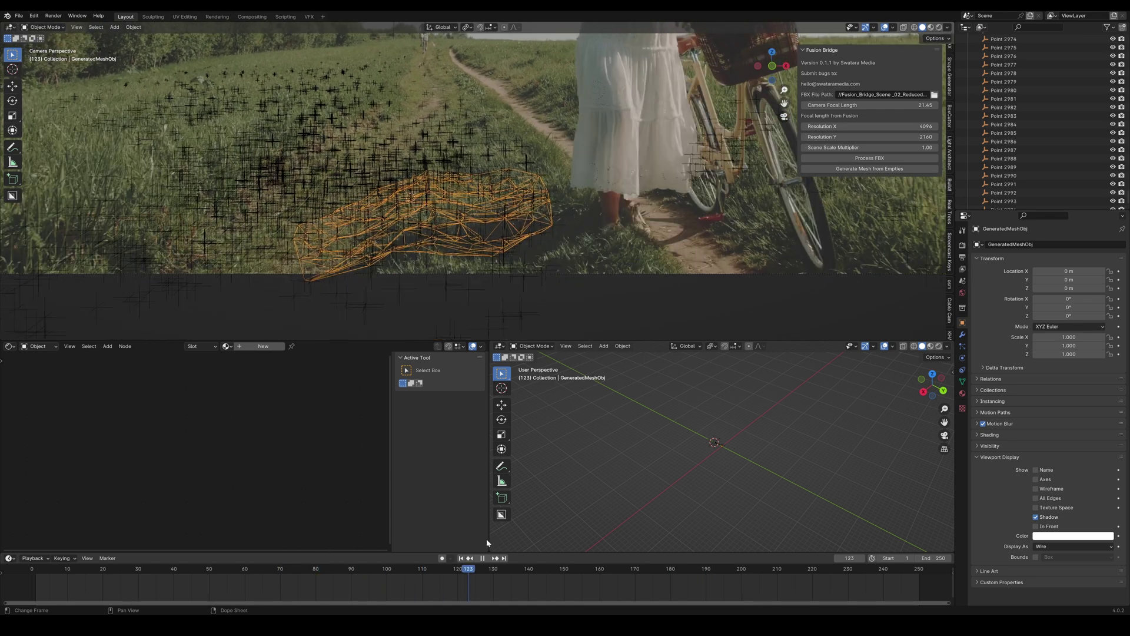
pyautogui.press('space')
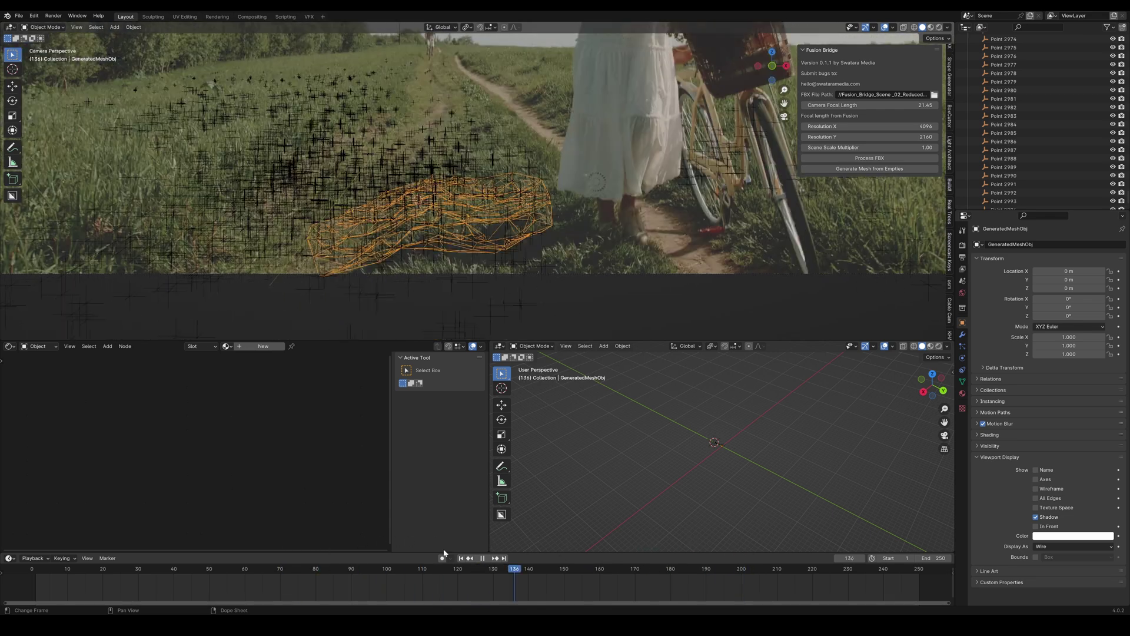
pyautogui.moveTo(442, 568); pyautogui.dragTo(383, 569)
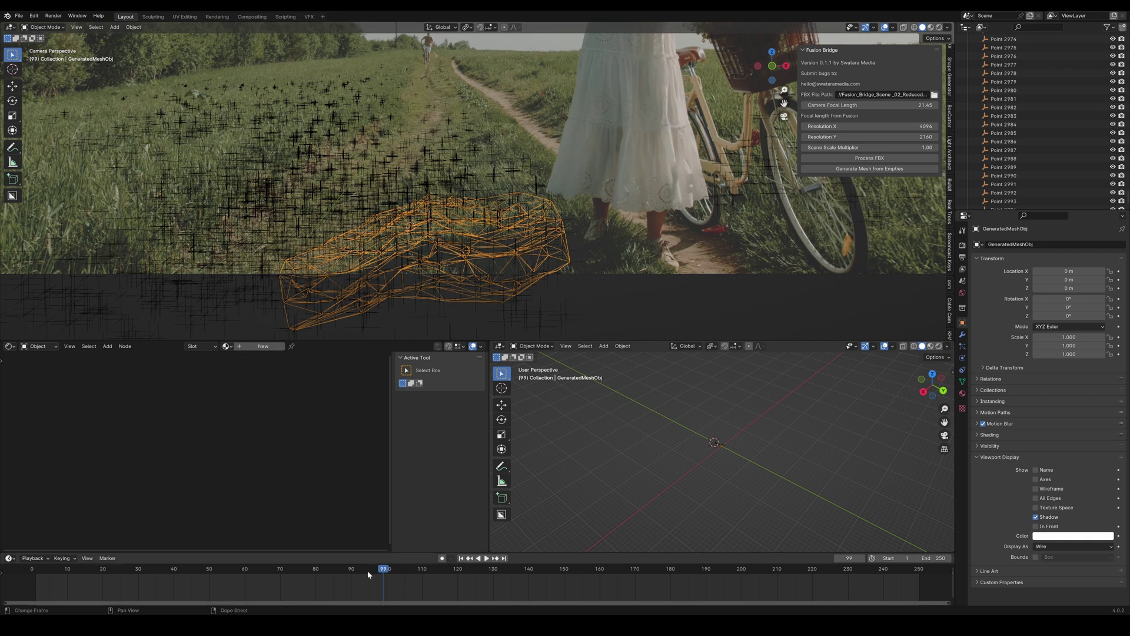
pyautogui.moveTo(381, 570); pyautogui.dragTo(688, 569)
# Switch the mesh display to Solid and scrub back through the footage.
pyautogui.click(1054, 546)
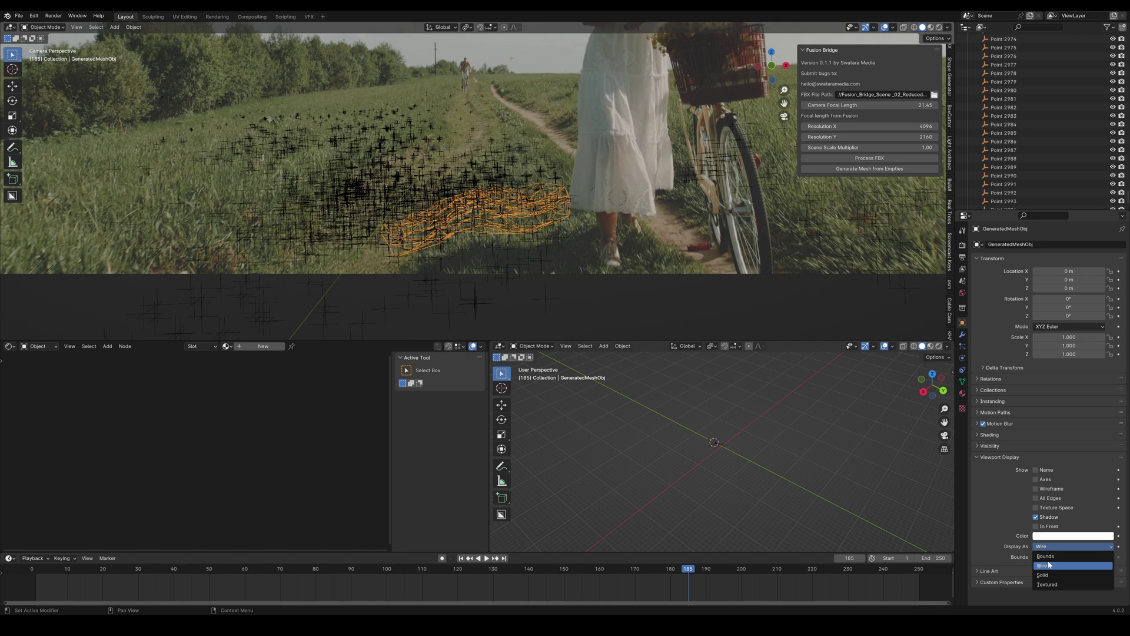
pyautogui.click(1044, 575)
pyautogui.moveTo(686, 568); pyautogui.dragTo(183, 518)
# Stop playback and orbit out of camera view around the solid GeneratedMeshObj.
pyautogui.press('Escape')
pyautogui.moveTo(482, 247); pyautogui.dragTo(534, 213)
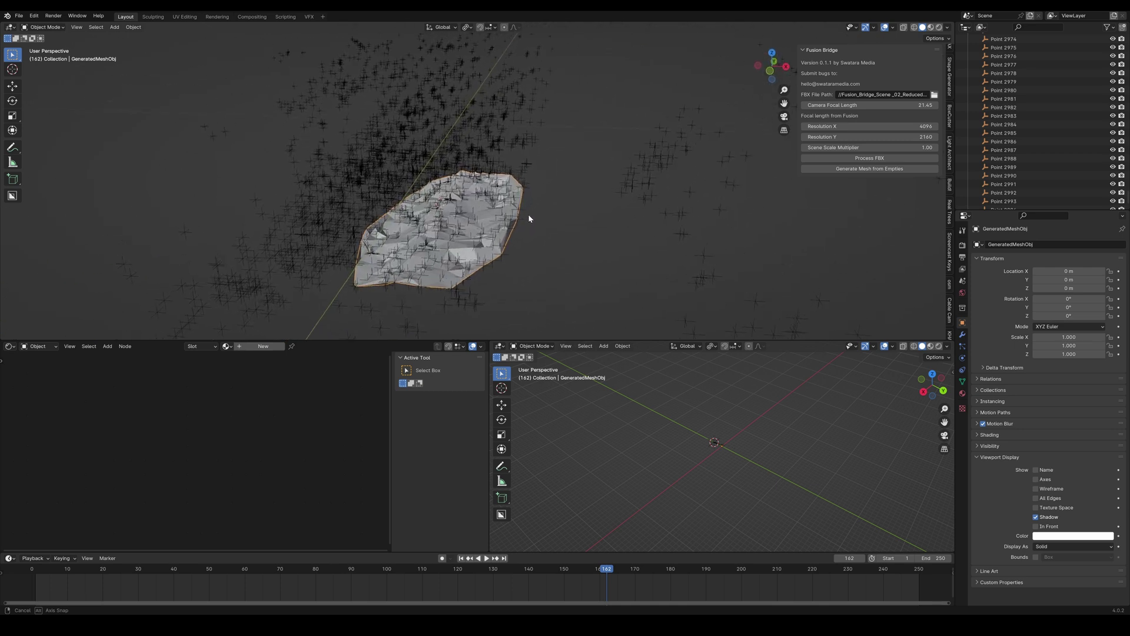
pyautogui.moveTo(528, 219); pyautogui.dragTo(538, 206)
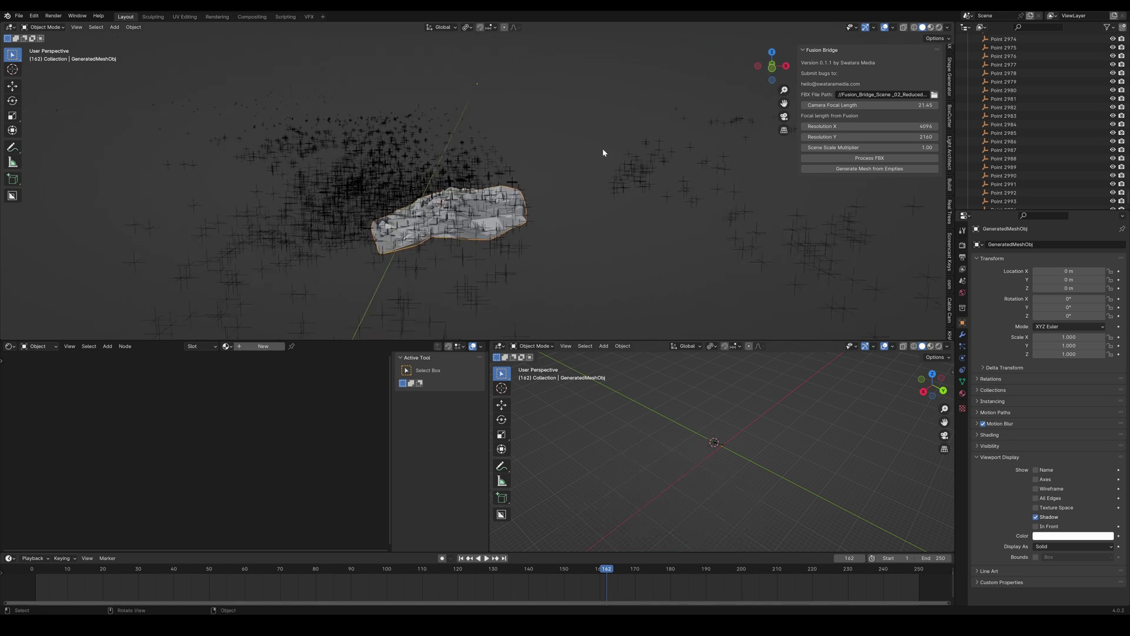